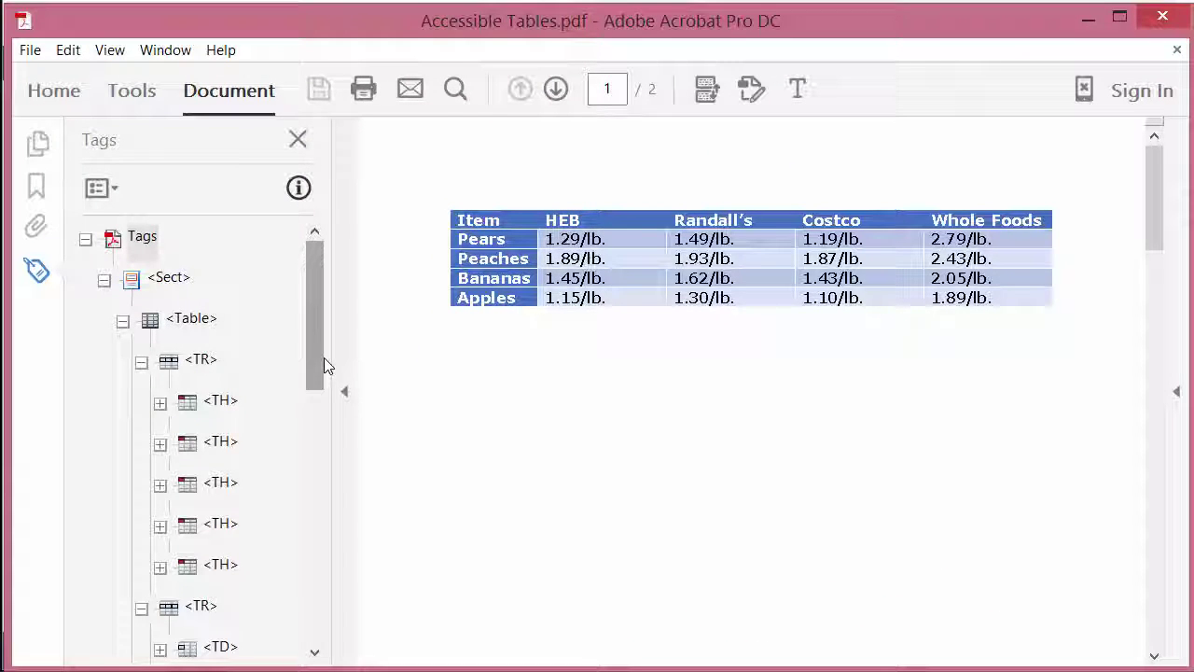
{"action": "left_click_drag", "start_coordinate": [324, 359], "coordinate": [319, 408]}
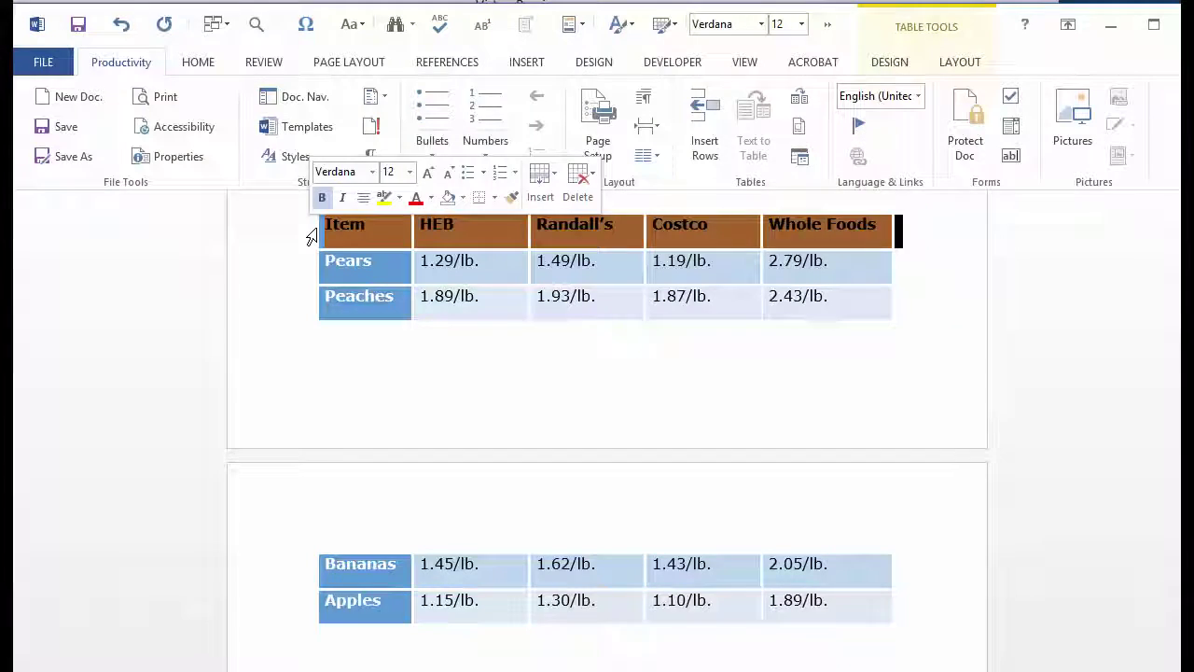
- In the table properties, stop header row 1 from breaking across pages and make it repeat as header row on each page
{"action": "right_click", "coordinate": [318, 227]}
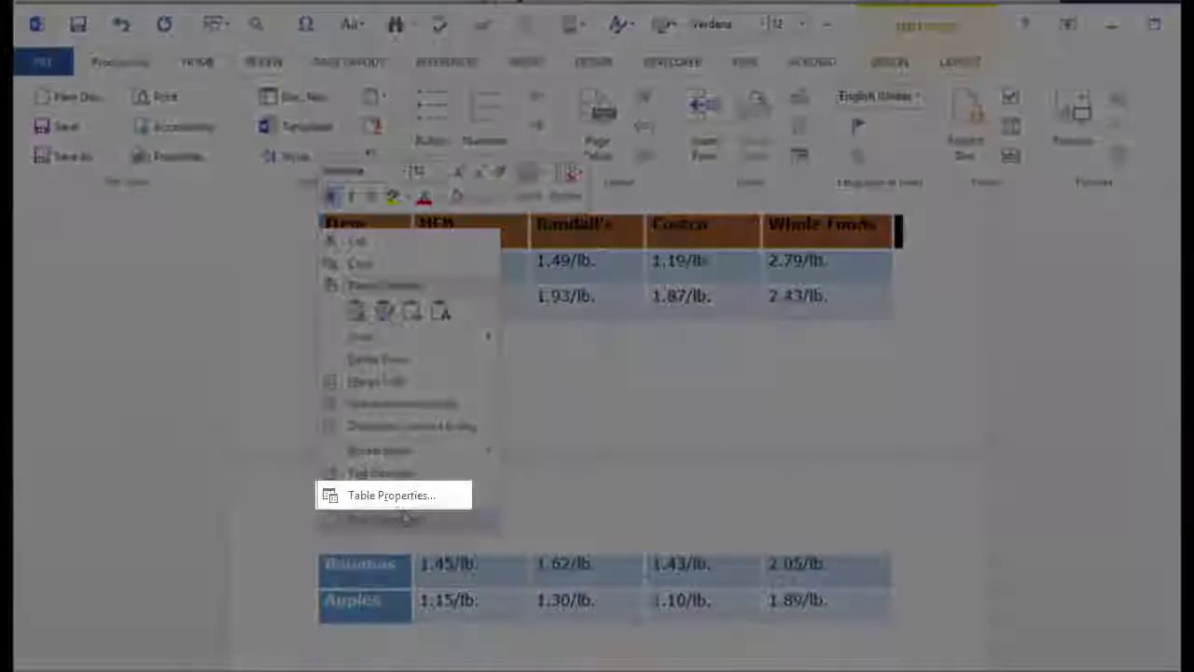
{"action": "left_click", "coordinate": [396, 498]}
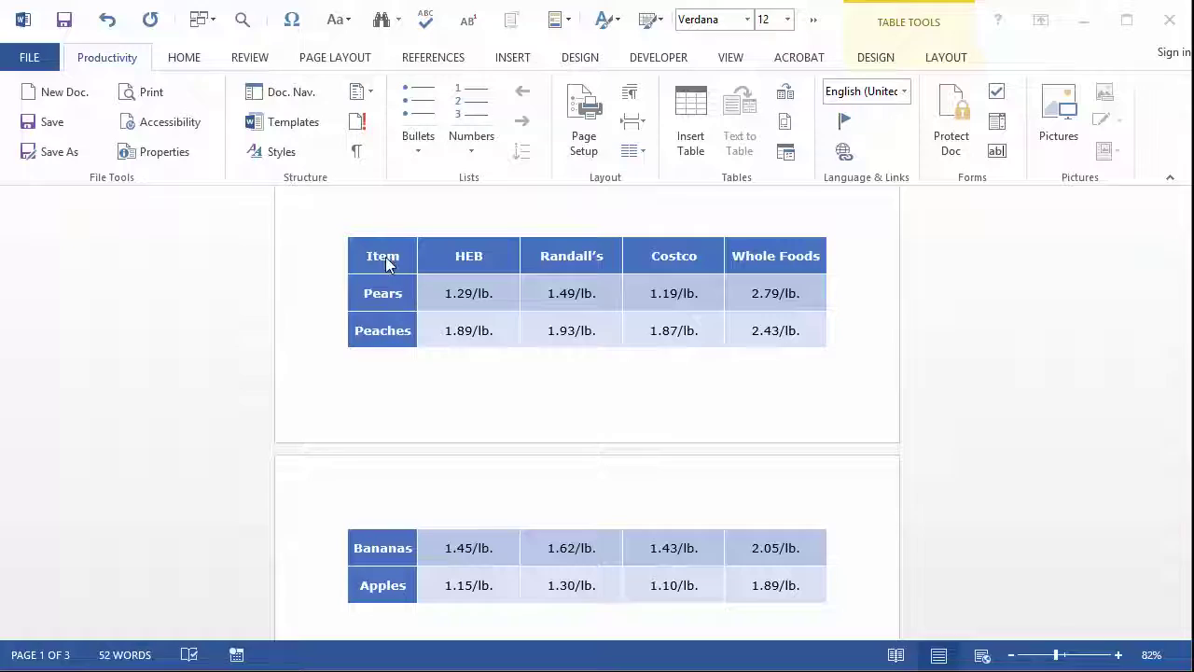
{"action": "key", "text": "alt+j"}
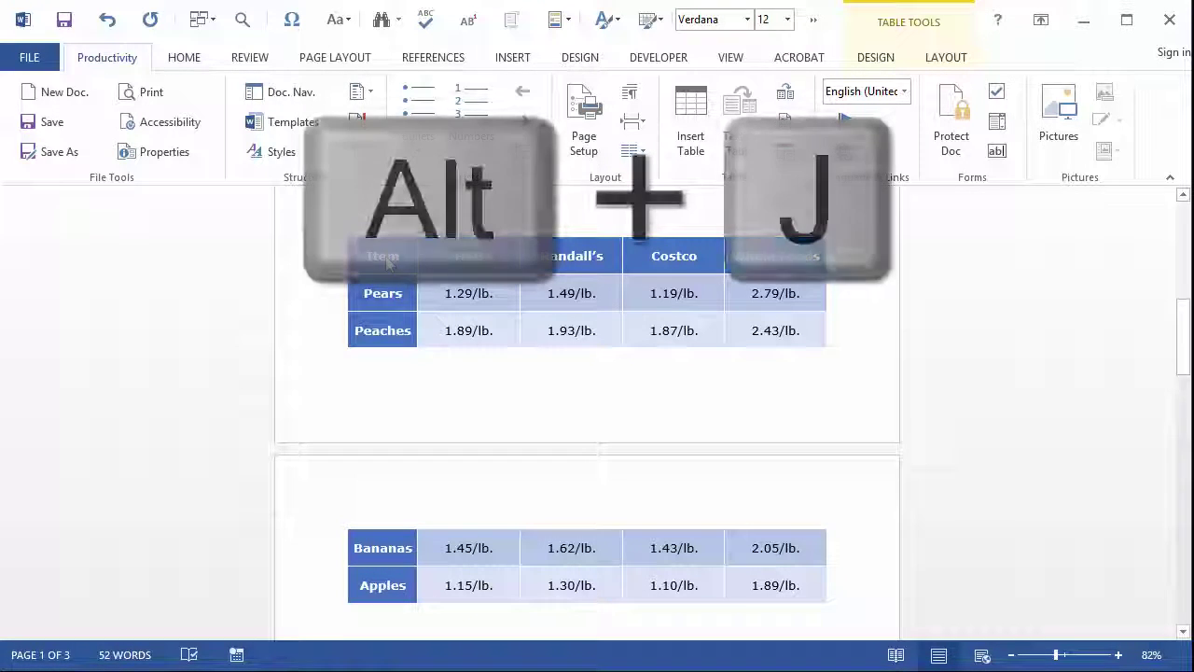
{"action": "key", "text": "l"}
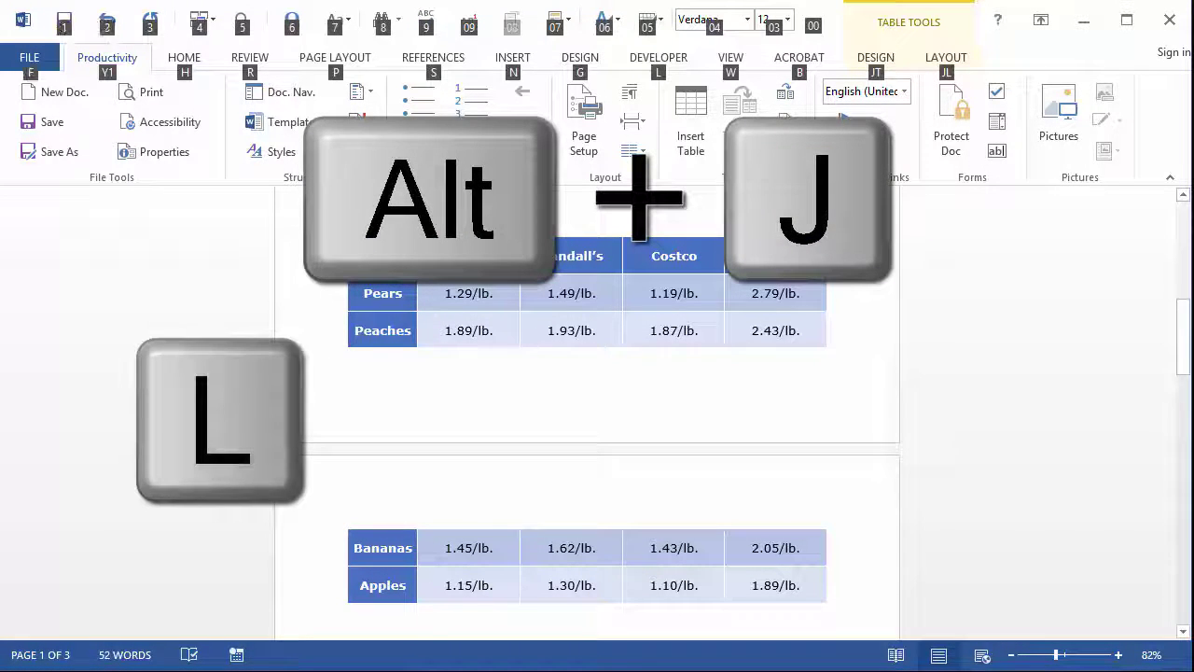
{"action": "key", "text": "o"}
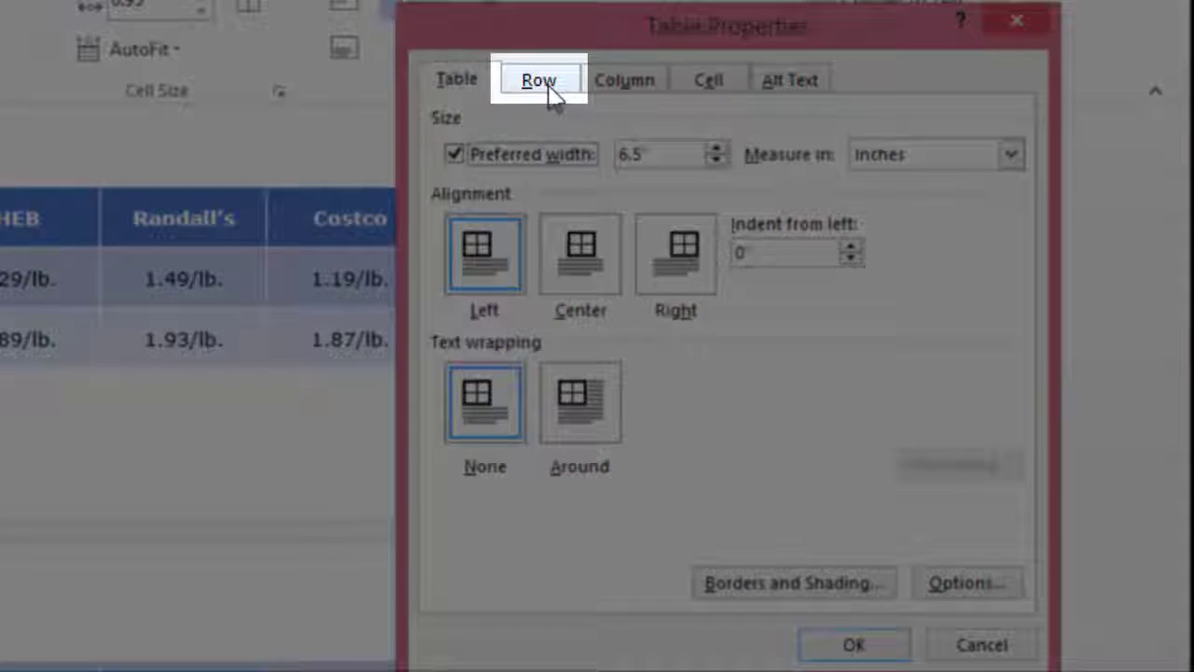
{"action": "left_click", "coordinate": [549, 90]}
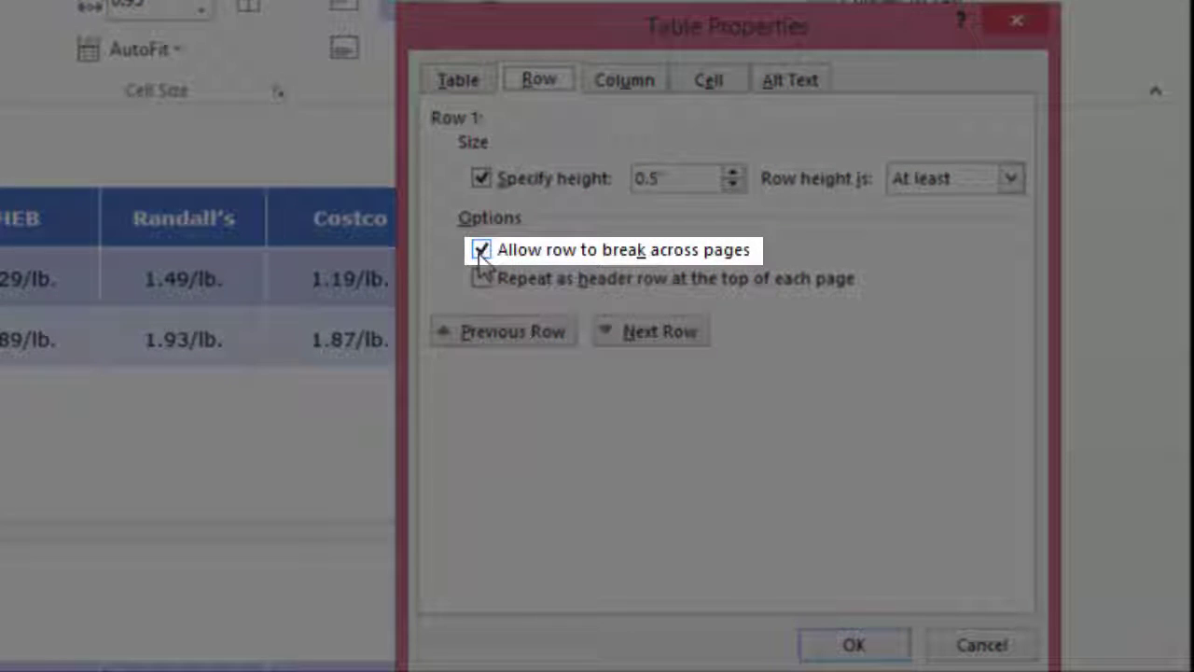
{"action": "left_click", "coordinate": [481, 252]}
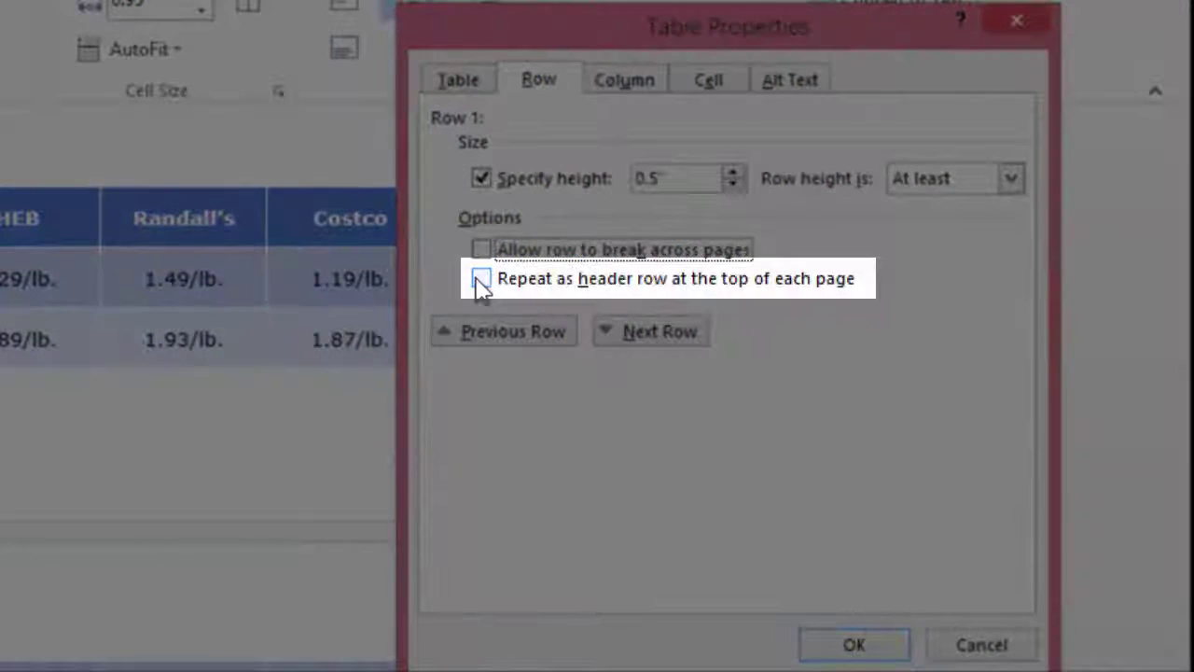
{"action": "left_click", "coordinate": [481, 281]}
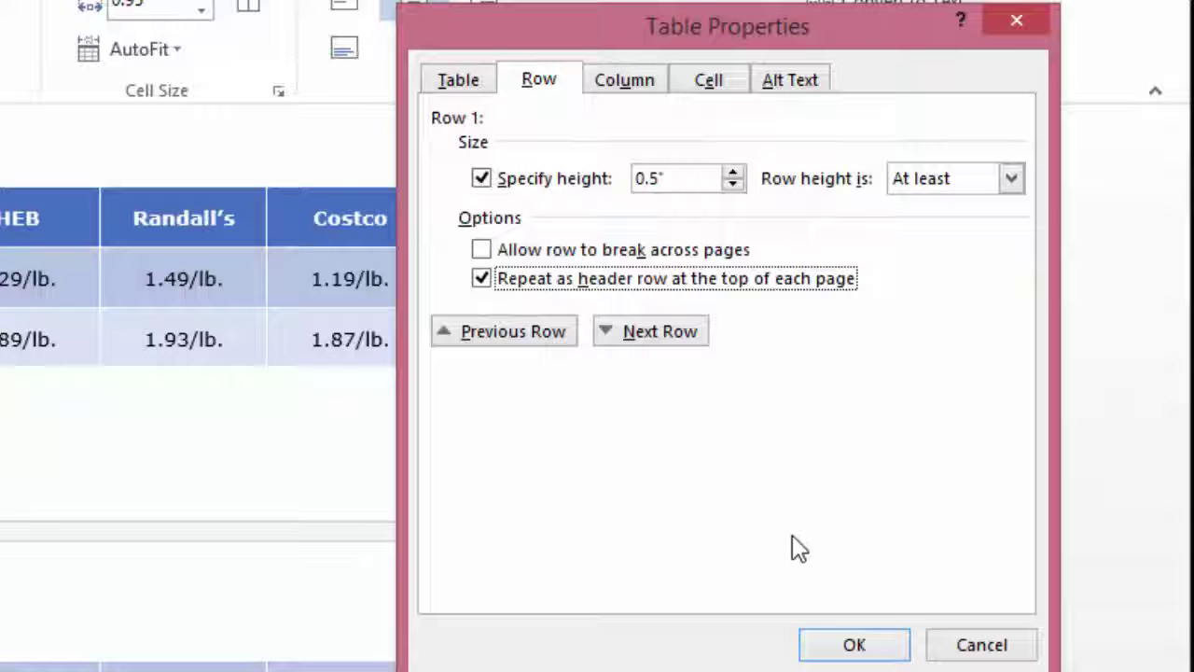
{"action": "left_click", "coordinate": [842, 650]}
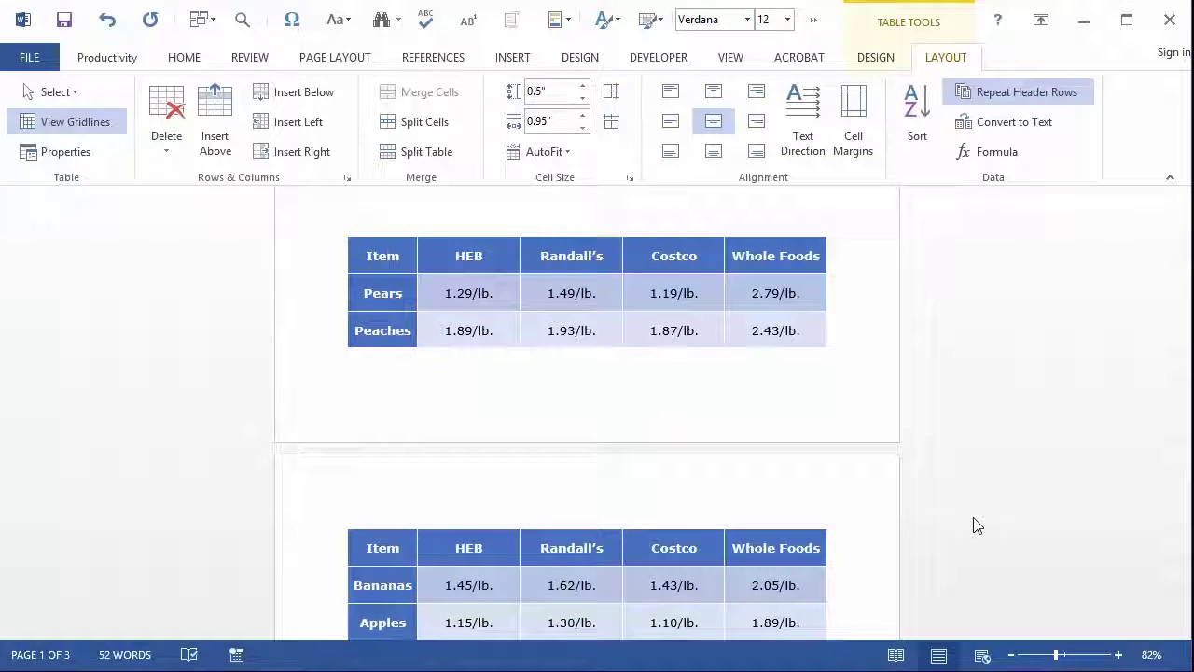
{"action": "left_click", "coordinate": [628, 616]}
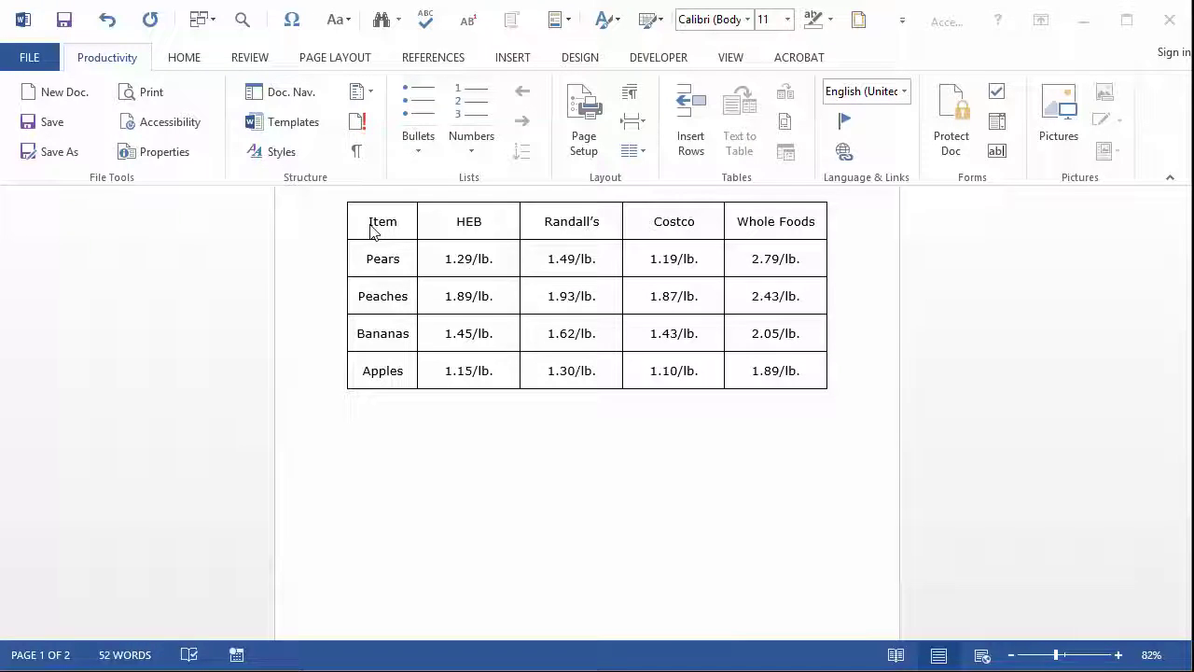
- Make the header row and the item names from Pears to Apples in the first column bold
{"action": "left_click_drag", "start_coordinate": [370, 231], "coordinate": [820, 224]}
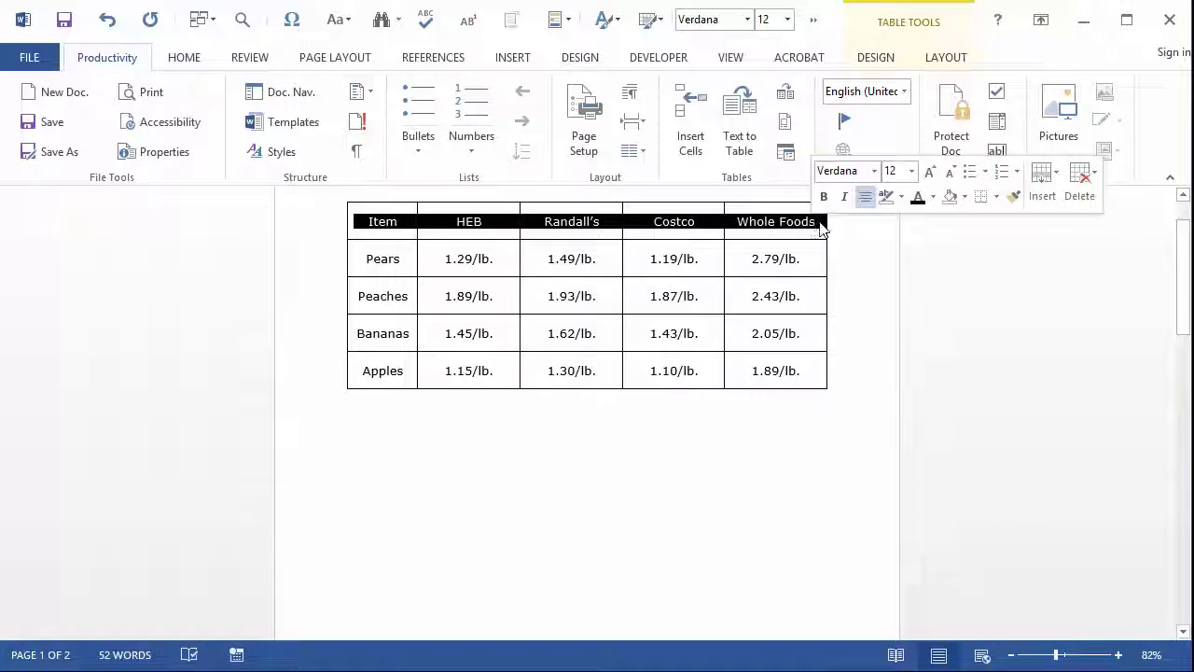
{"action": "left_click", "coordinate": [824, 196]}
{"action": "left_click_drag", "start_coordinate": [406, 370], "coordinate": [387, 251]}
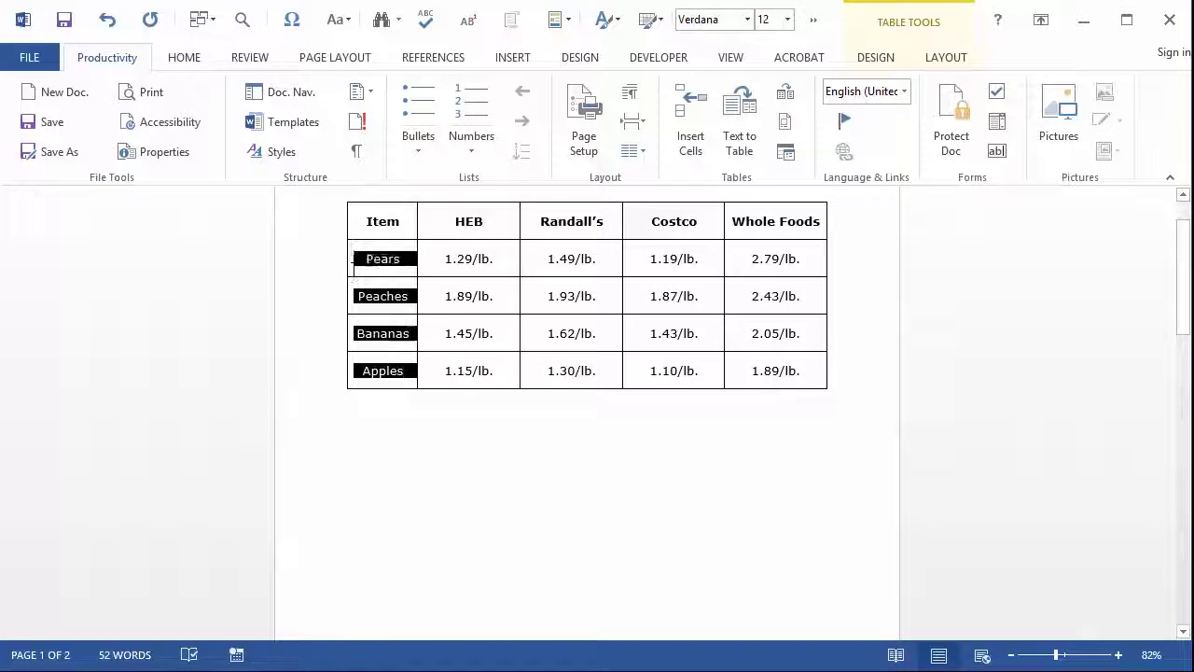
{"action": "left_click", "coordinate": [364, 239]}
{"action": "left_click", "coordinate": [314, 267]}
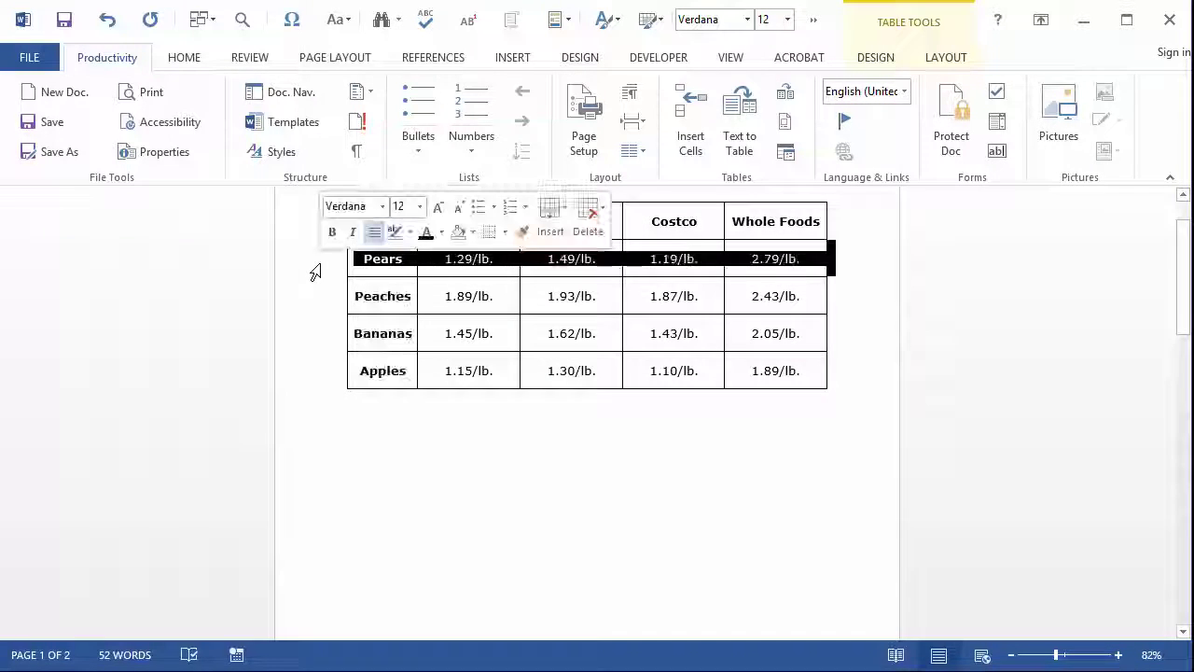
{"action": "left_click", "coordinate": [381, 418]}
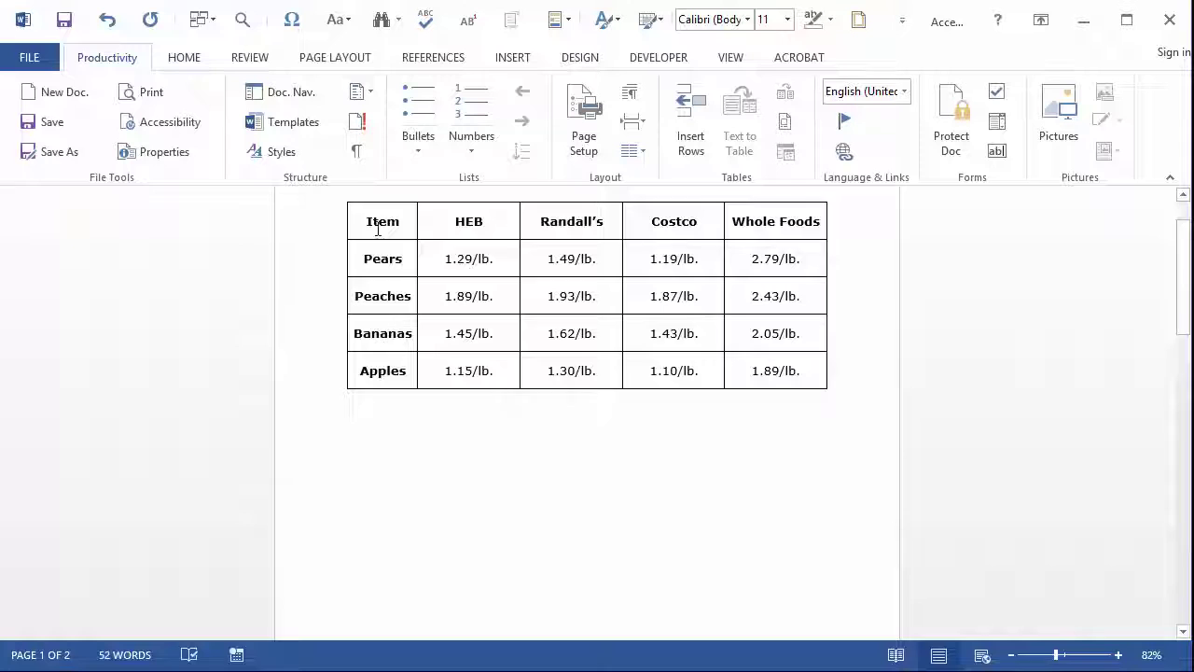
- Format the header row from Item to Whole Foods with white text on black shading
{"action": "left_click_drag", "start_coordinate": [355, 221], "coordinate": [817, 222]}
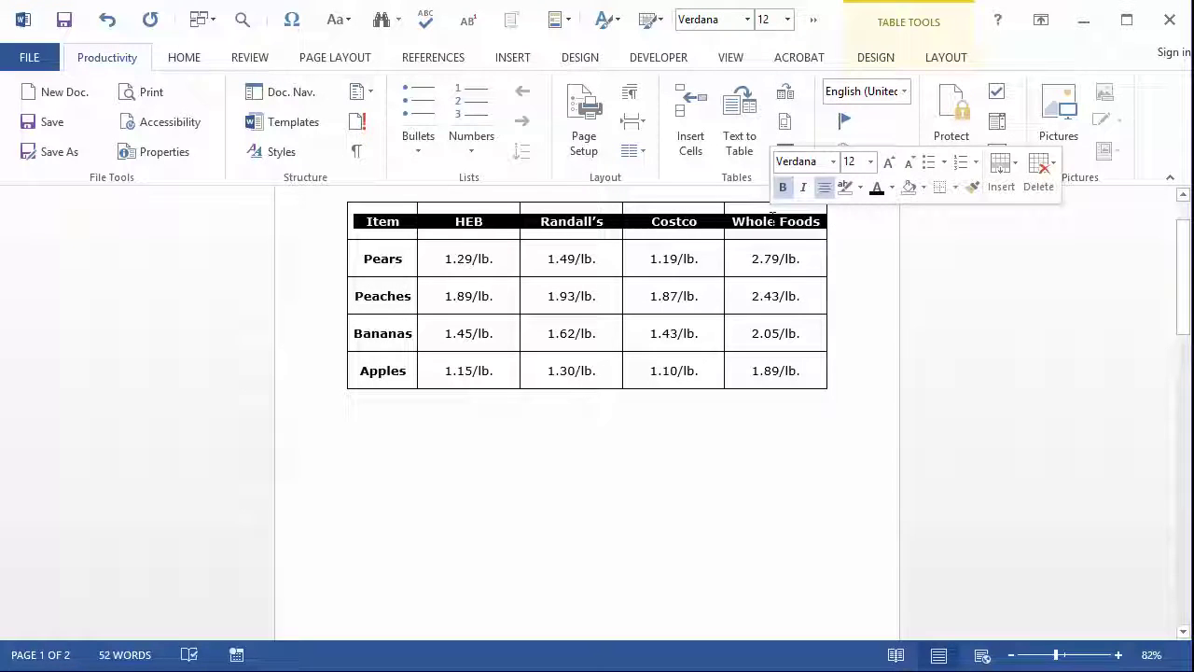
{"action": "left_click", "coordinate": [923, 188]}
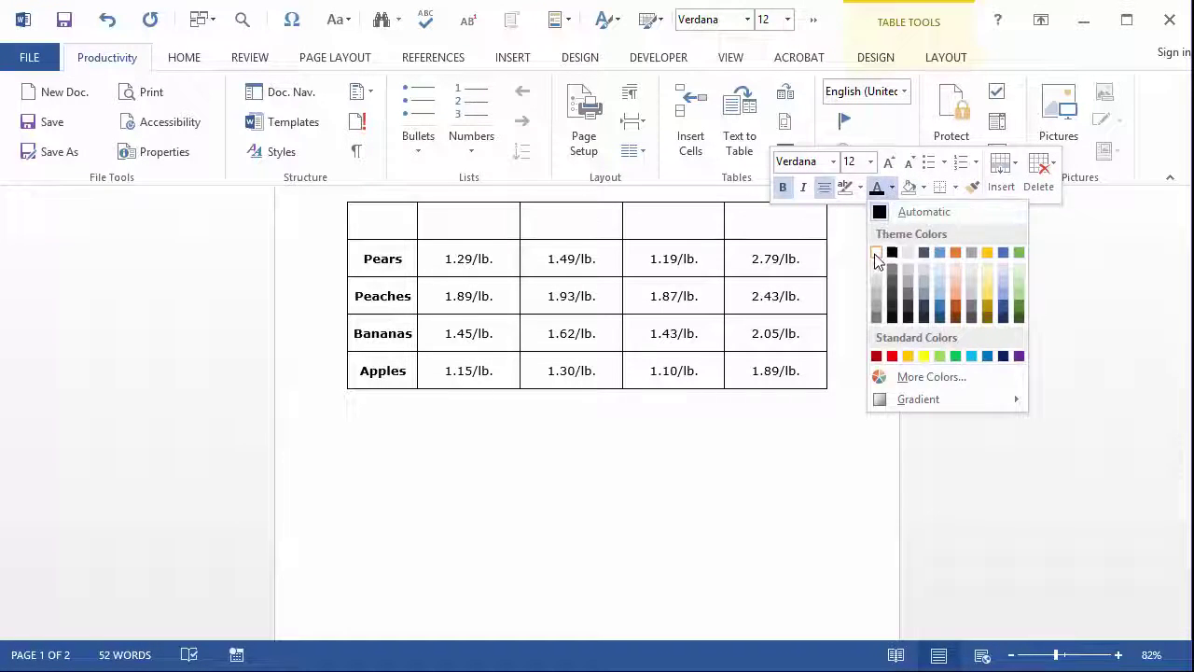
{"action": "left_click", "coordinate": [877, 261]}
{"action": "left_click", "coordinate": [923, 188]}
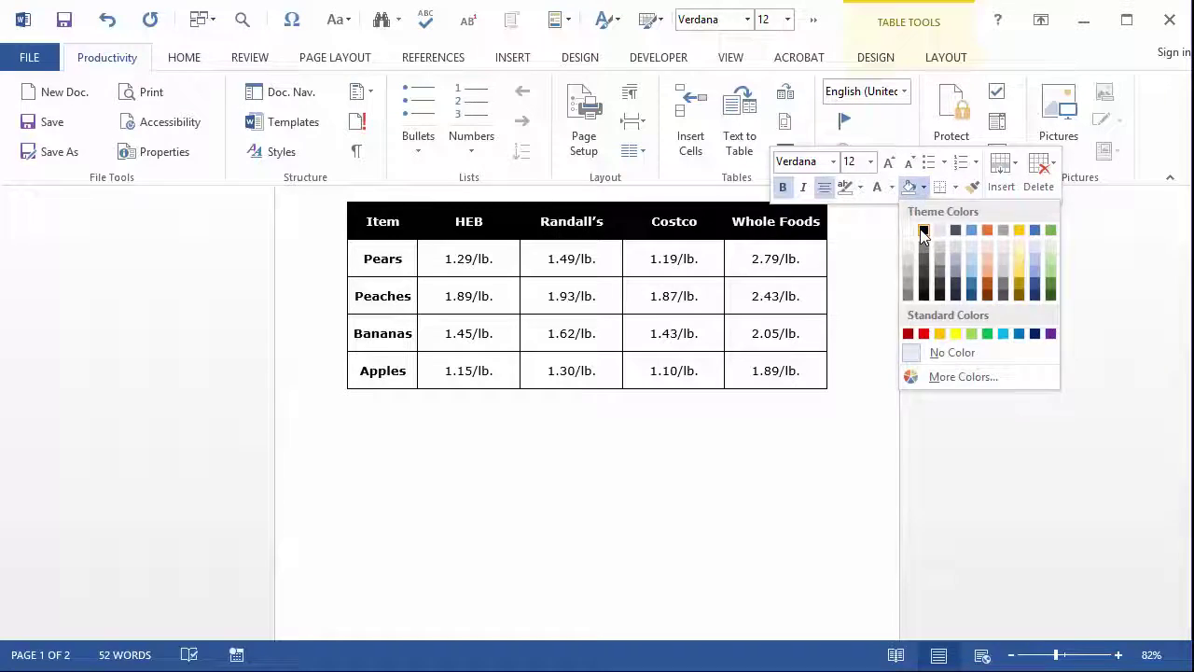
{"action": "left_click", "coordinate": [922, 232]}
- Give the Pears to Apples cells in the first column black shading with white text
{"action": "left_click_drag", "start_coordinate": [341, 262], "coordinate": [354, 371]}
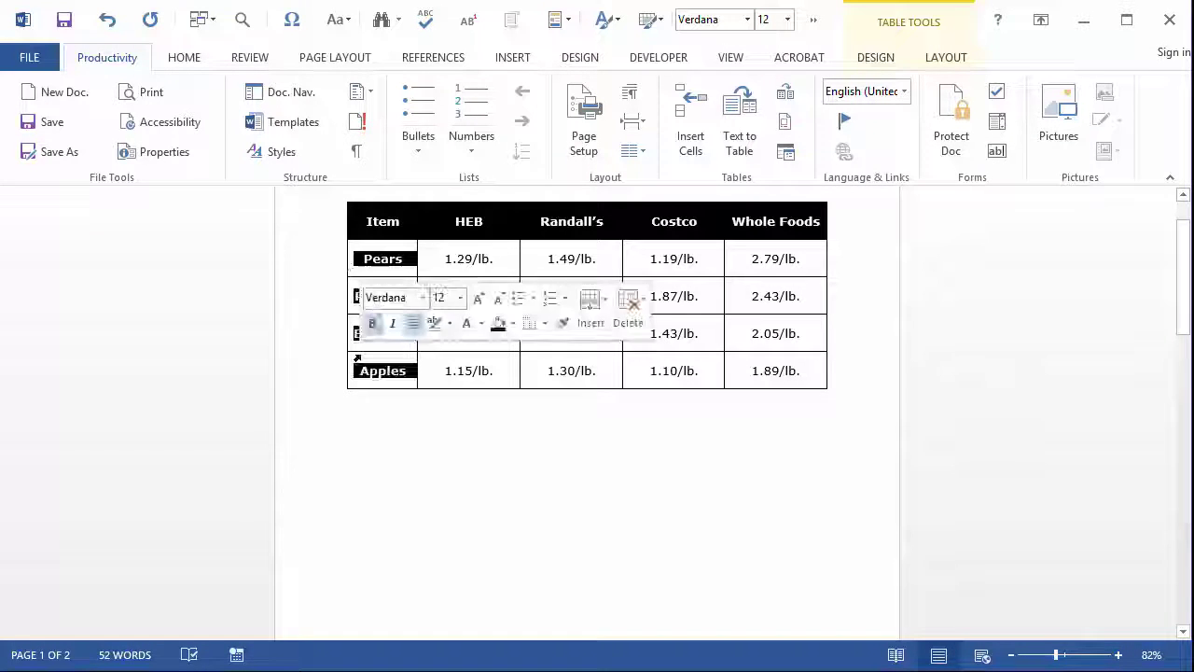
{"action": "left_click", "coordinate": [496, 323]}
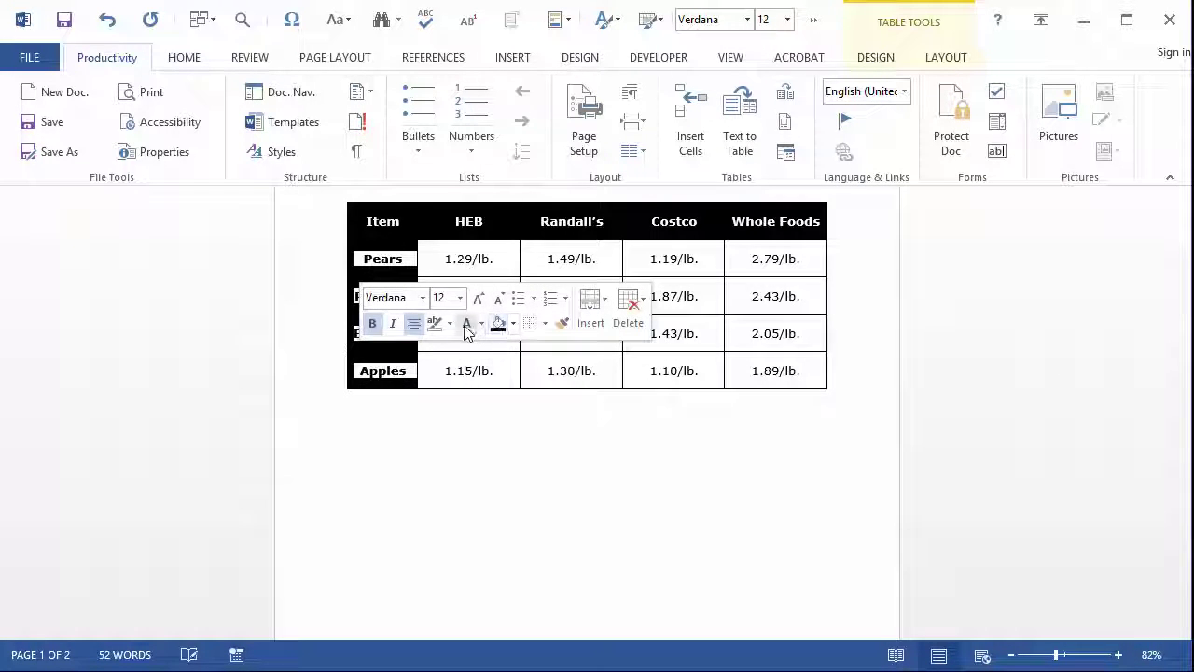
{"action": "left_click", "coordinate": [432, 427]}
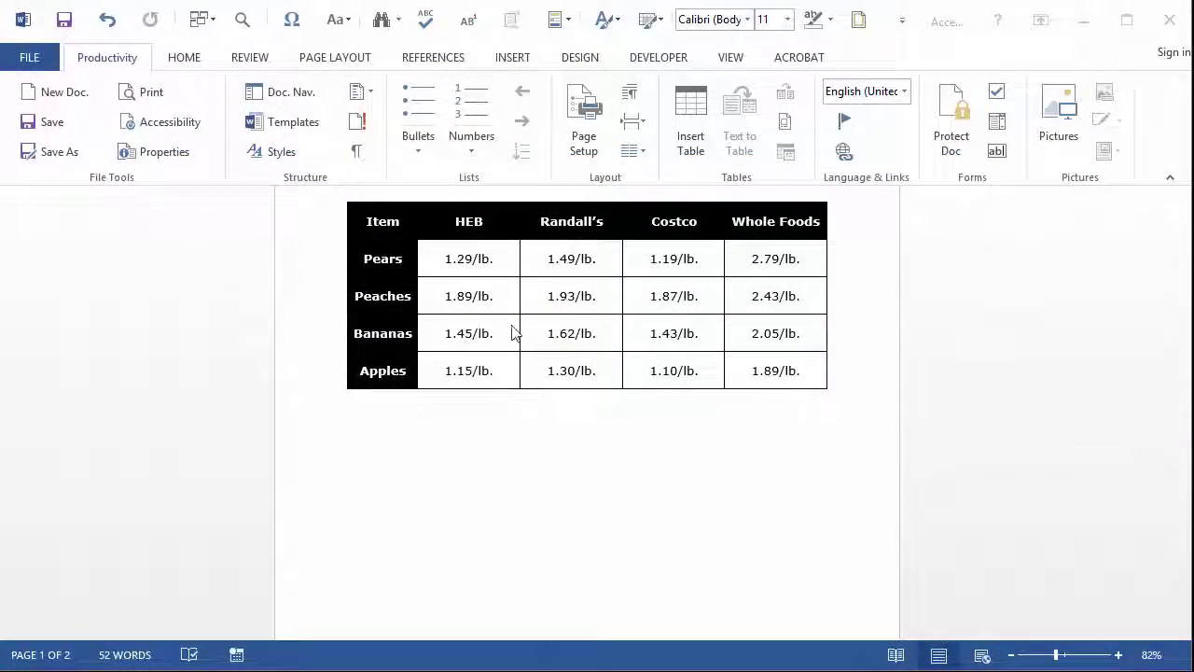
- Shade the price cells of the Peaches and Apples rows gray
{"action": "left_click", "coordinate": [430, 298]}
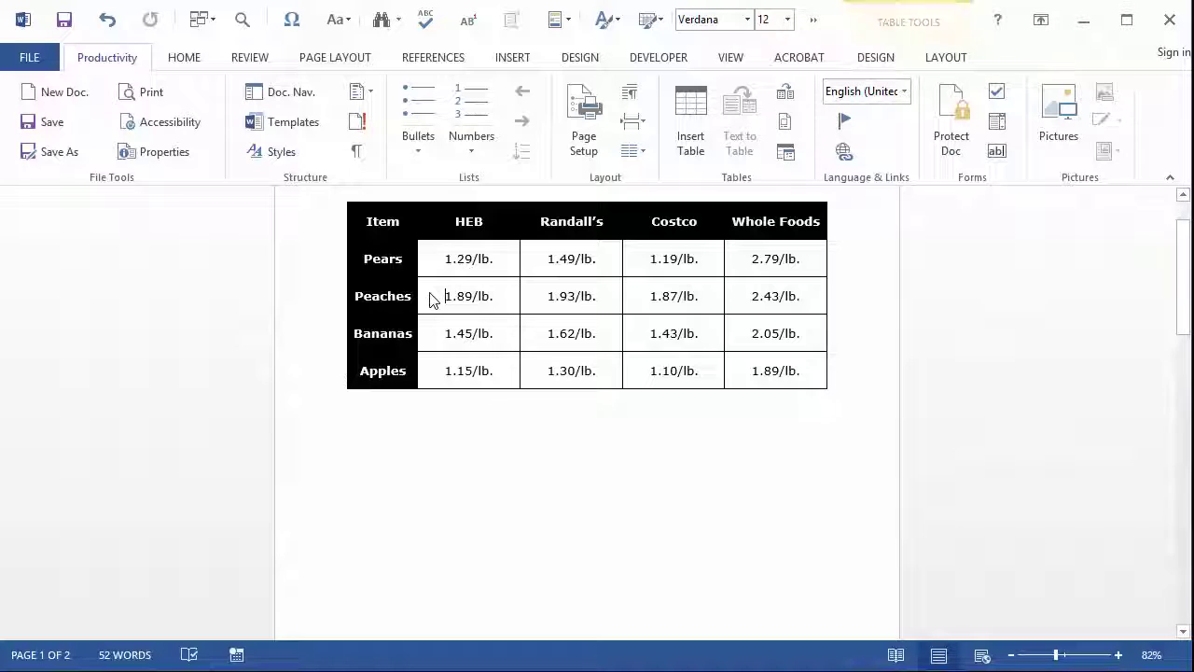
{"action": "left_click_drag", "start_coordinate": [429, 298], "coordinate": [736, 299]}
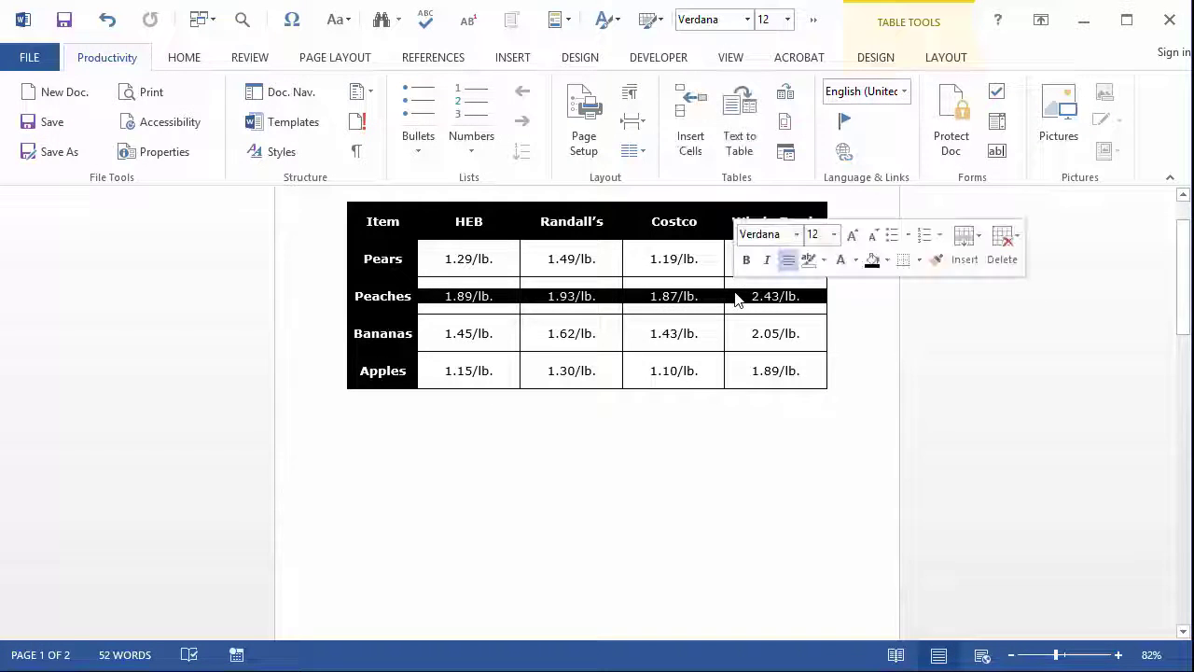
{"action": "left_click", "coordinate": [888, 261]}
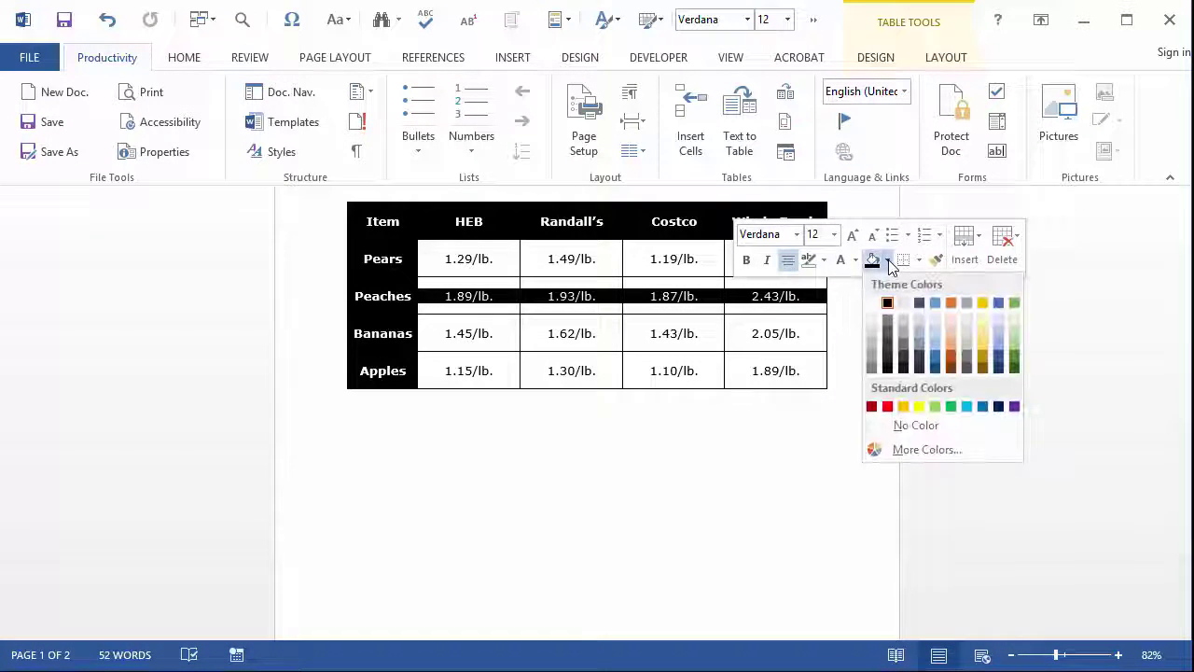
{"action": "left_click", "coordinate": [903, 332]}
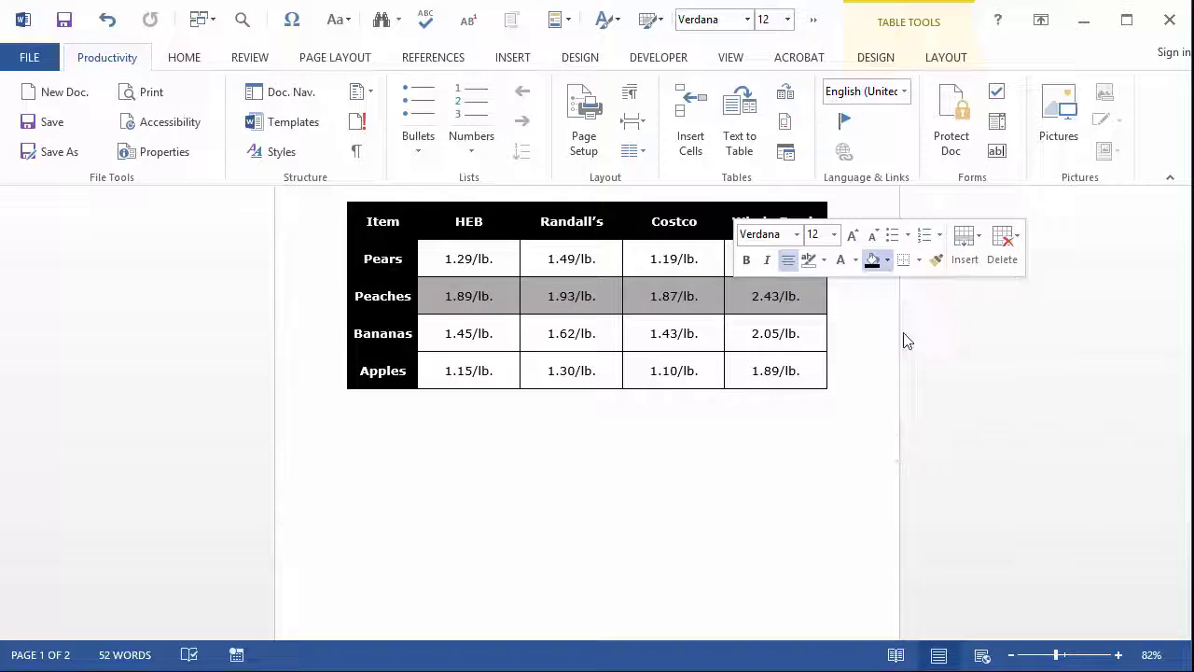
{"action": "left_click_drag", "start_coordinate": [812, 374], "coordinate": [502, 381]}
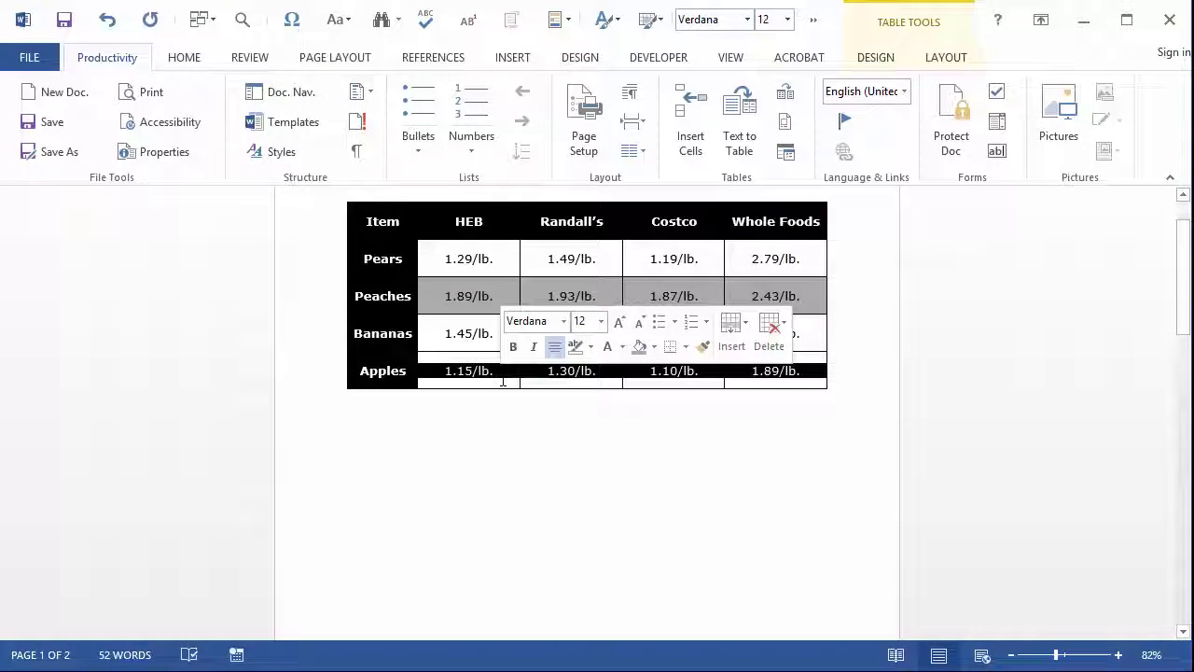
{"action": "left_click", "coordinate": [640, 346]}
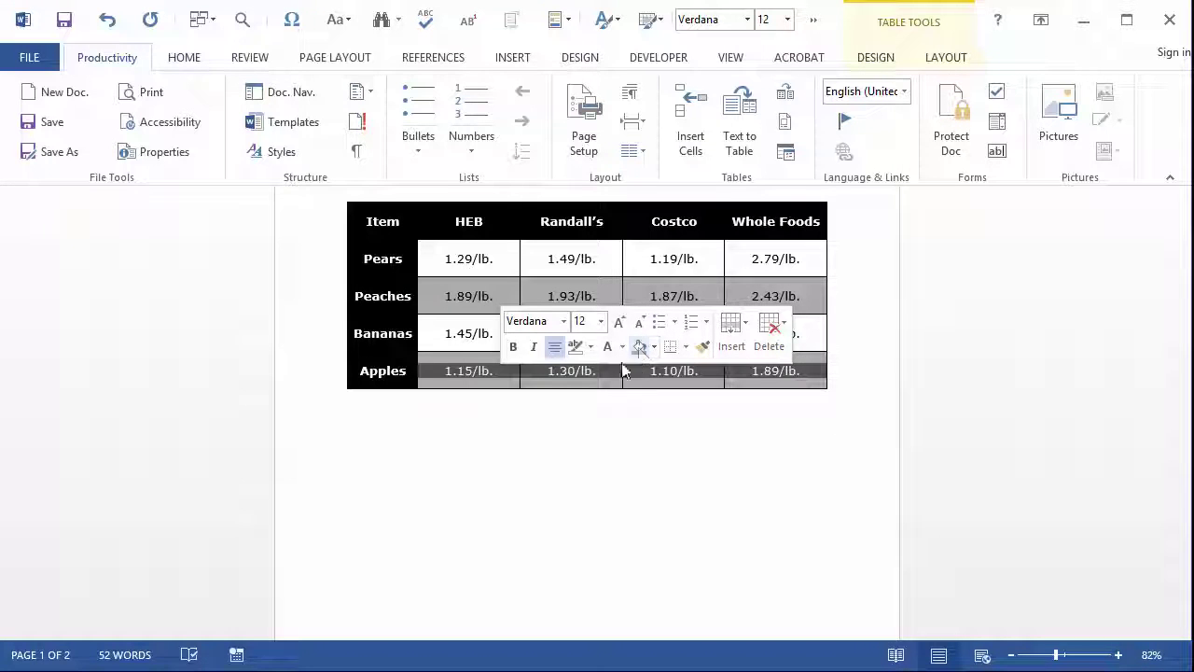
{"action": "left_click", "coordinate": [589, 405]}
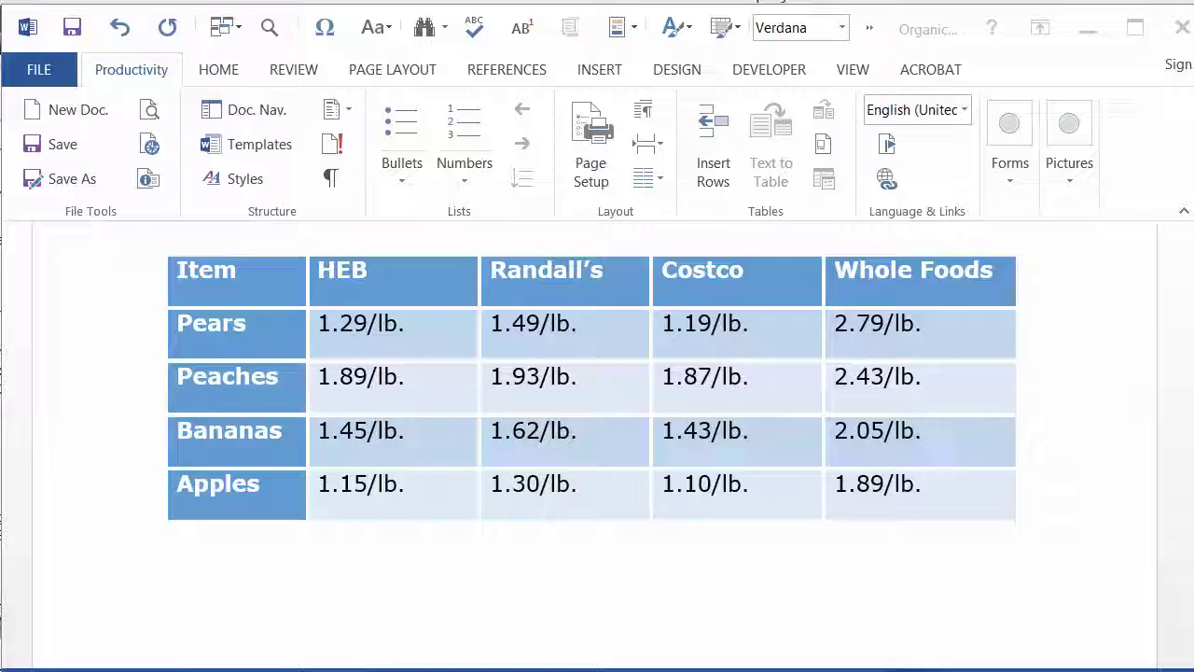
- Switch to Colour Contrast Analyser and sample text and cell background colours in the blue and grayscale tables to check their contrast
{"action": "key", "text": "alt+Tab"}
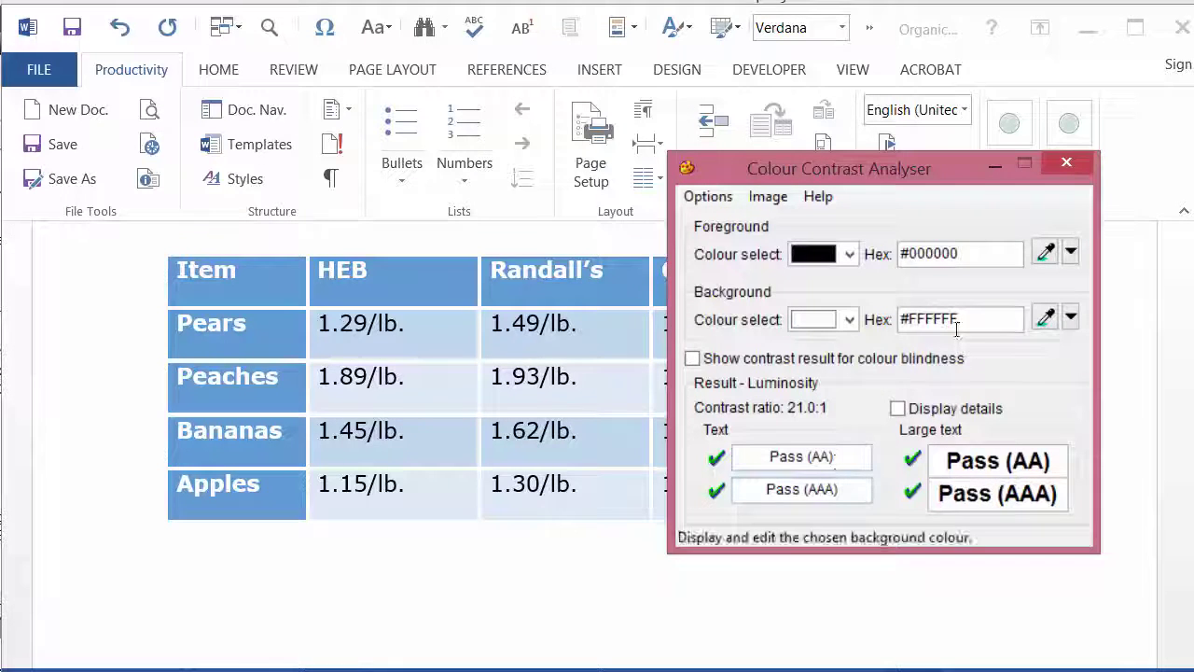
{"action": "key", "text": "F11"}
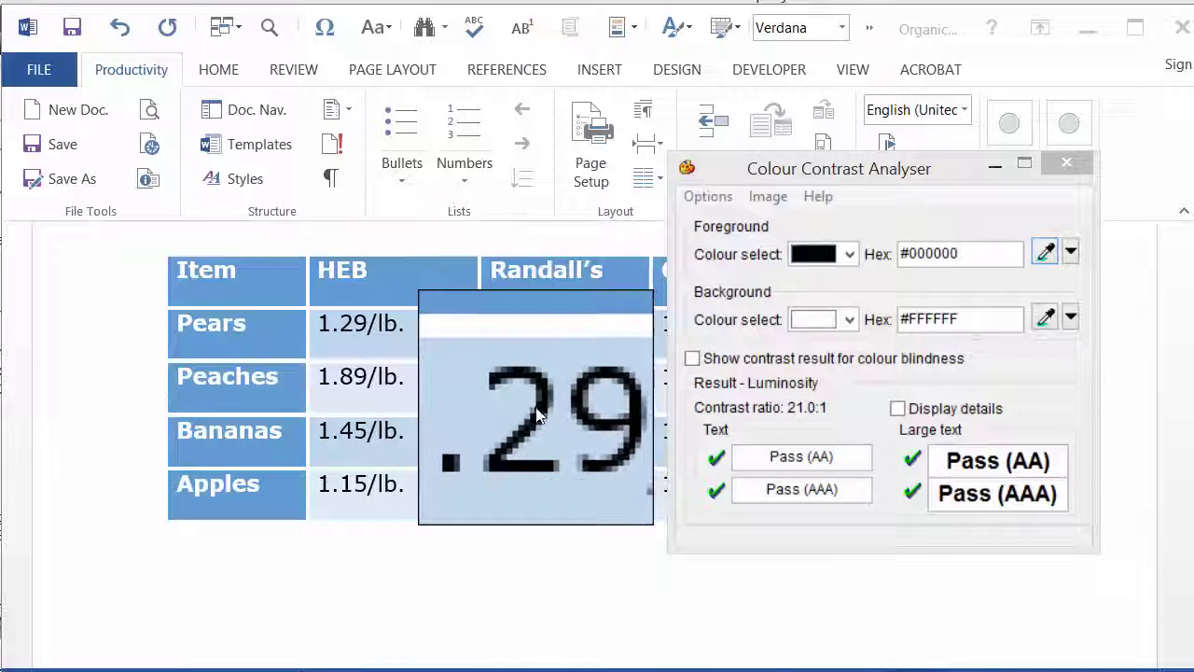
{"action": "left_click", "coordinate": [536, 407]}
{"action": "left_click", "coordinate": [1045, 318]}
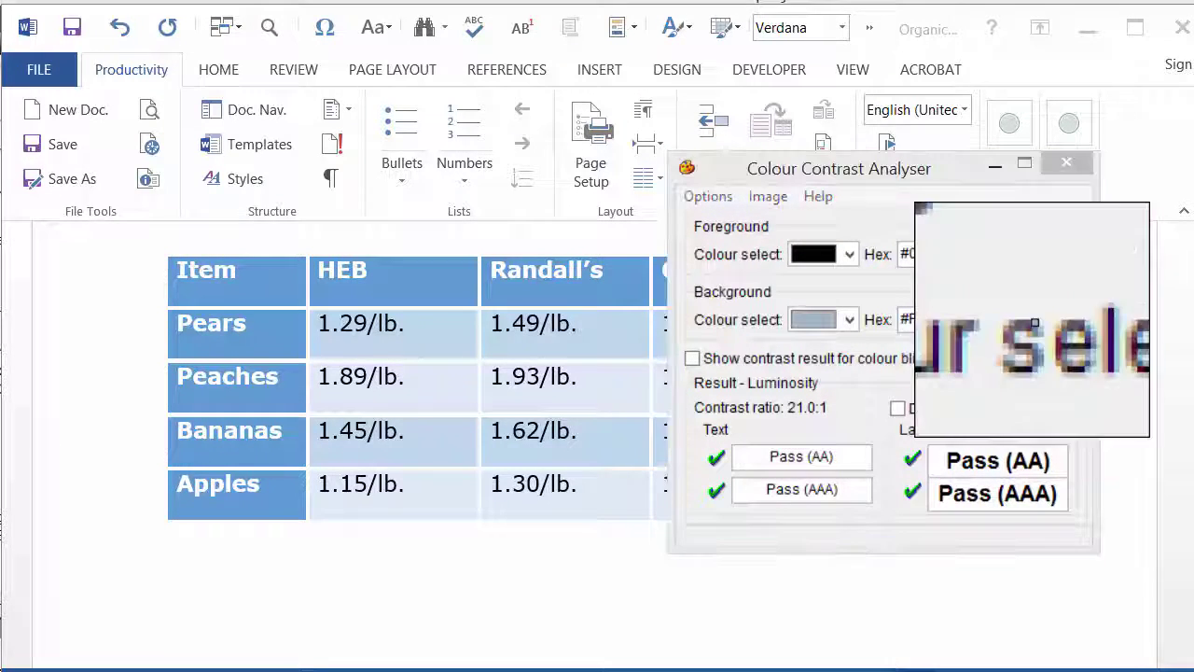
{"action": "left_click", "coordinate": [613, 419]}
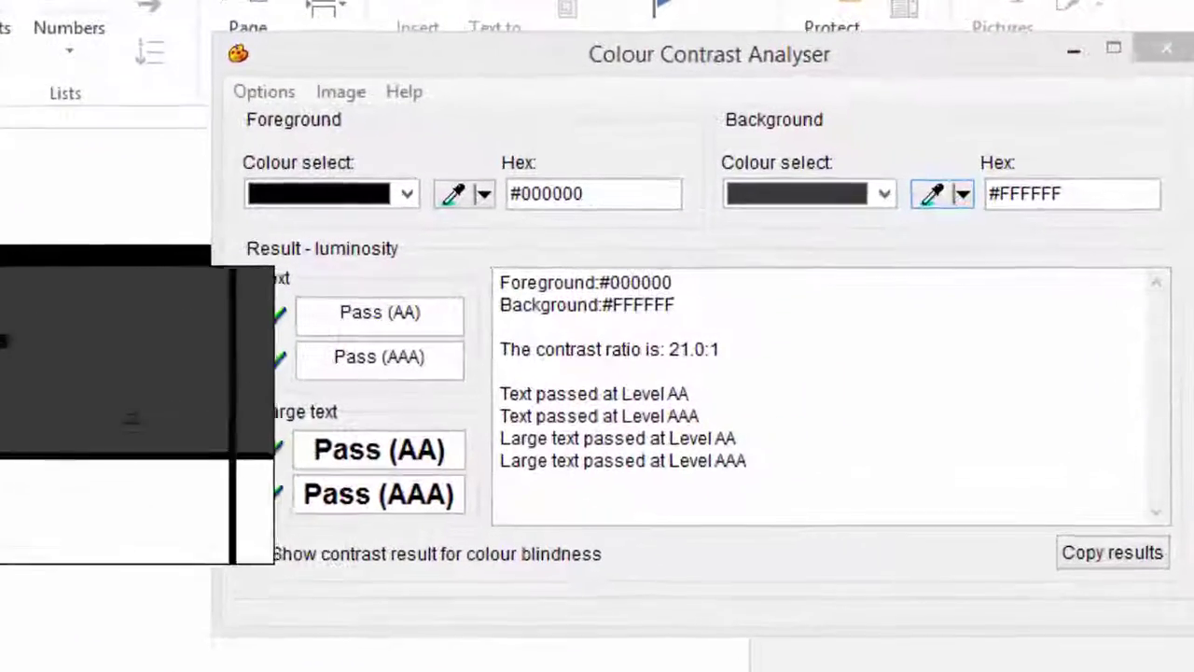
{"action": "left_click", "coordinate": [495, 401]}
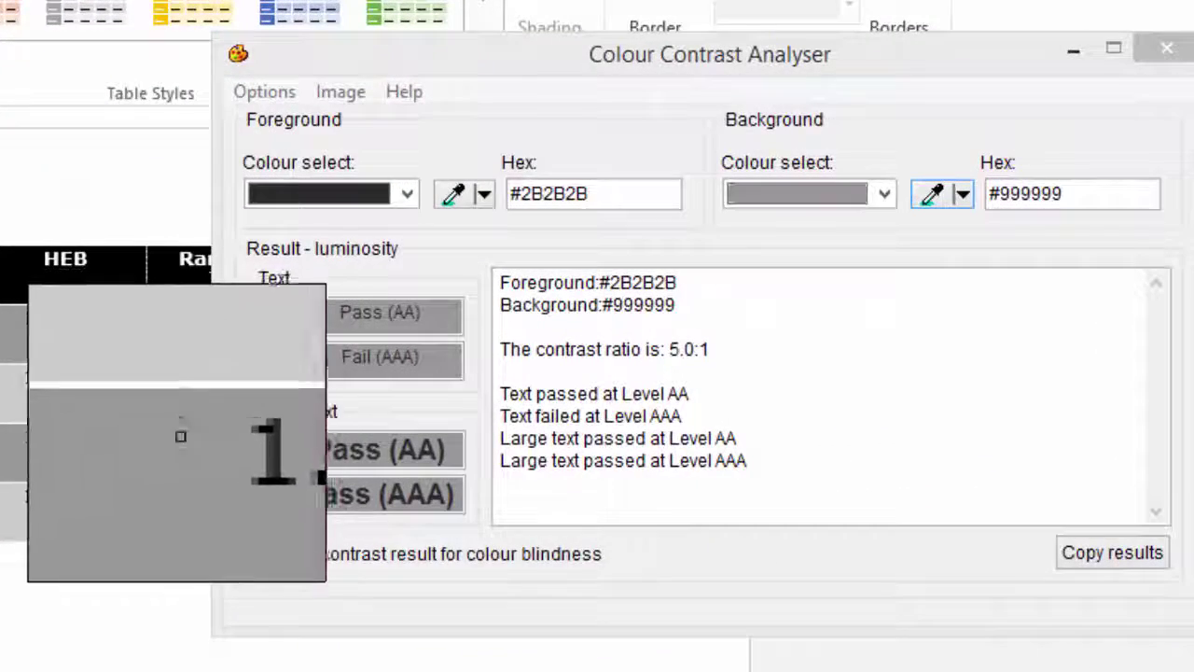
{"action": "left_click", "coordinate": [310, 473]}
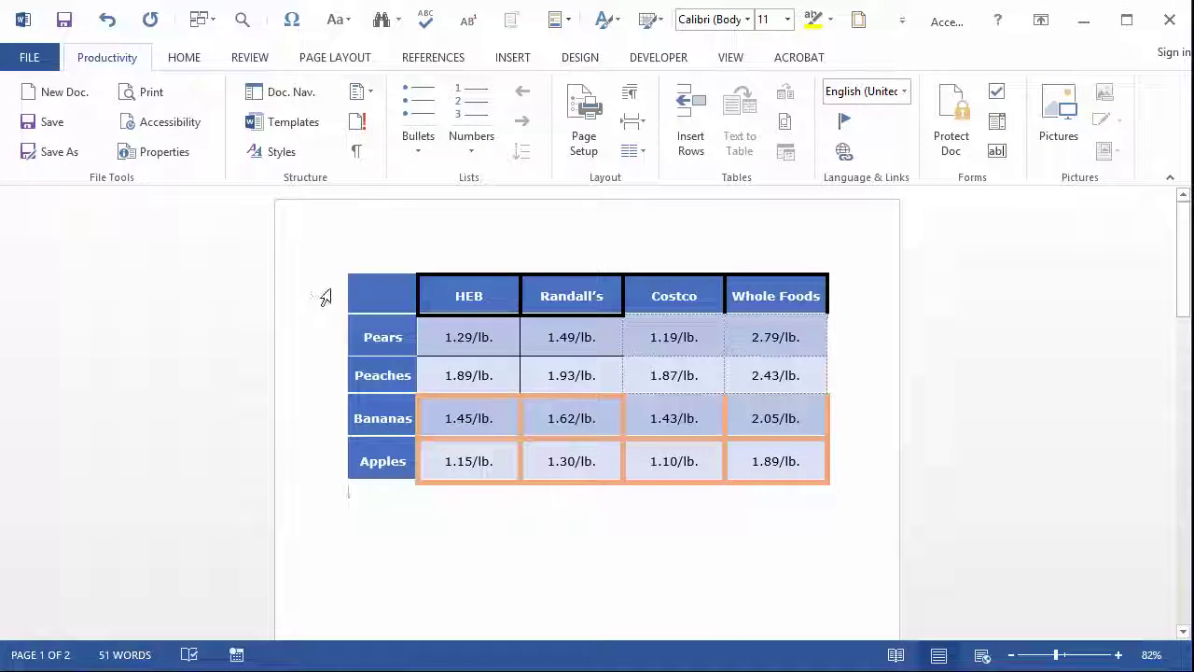
- Apply consistent 1 pt single-line borders in one pen colour to the whole grocery price table
{"action": "left_click_drag", "start_coordinate": [323, 299], "coordinate": [788, 460]}
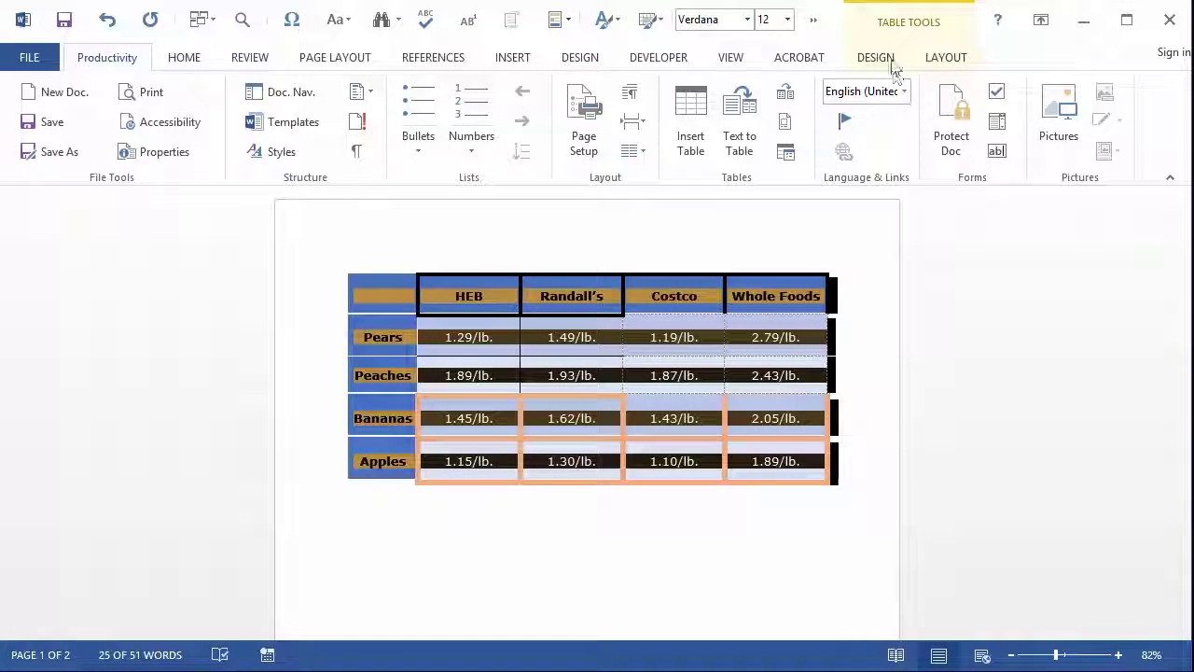
{"action": "left_click", "coordinate": [933, 59]}
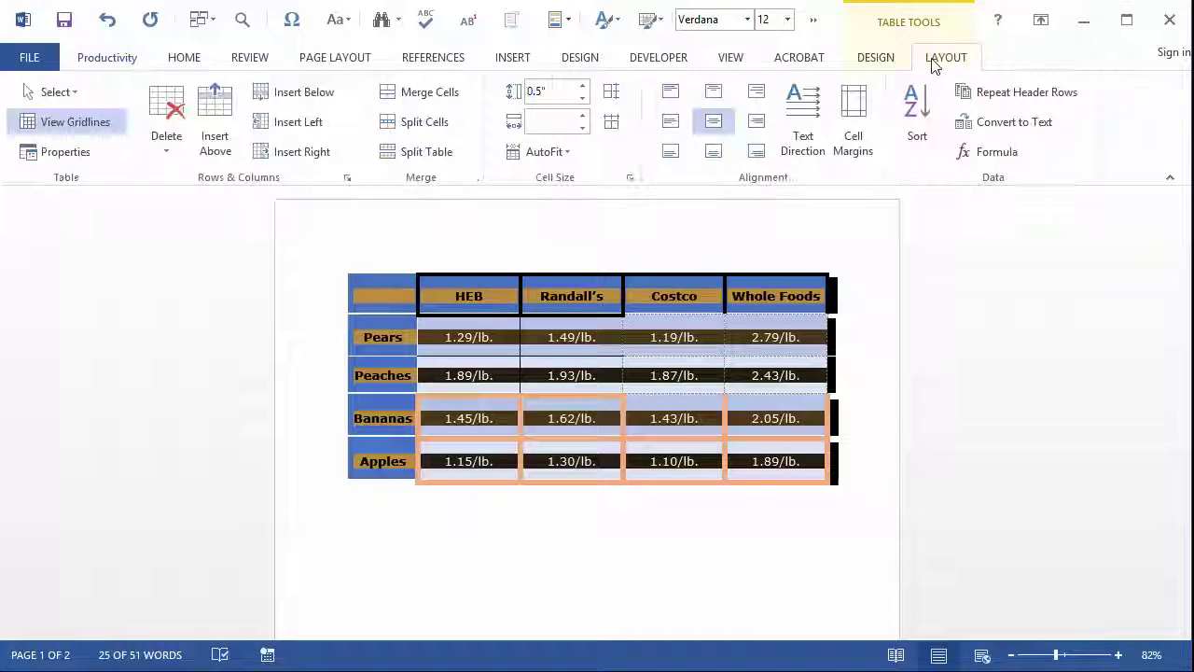
{"action": "left_click", "coordinate": [869, 63]}
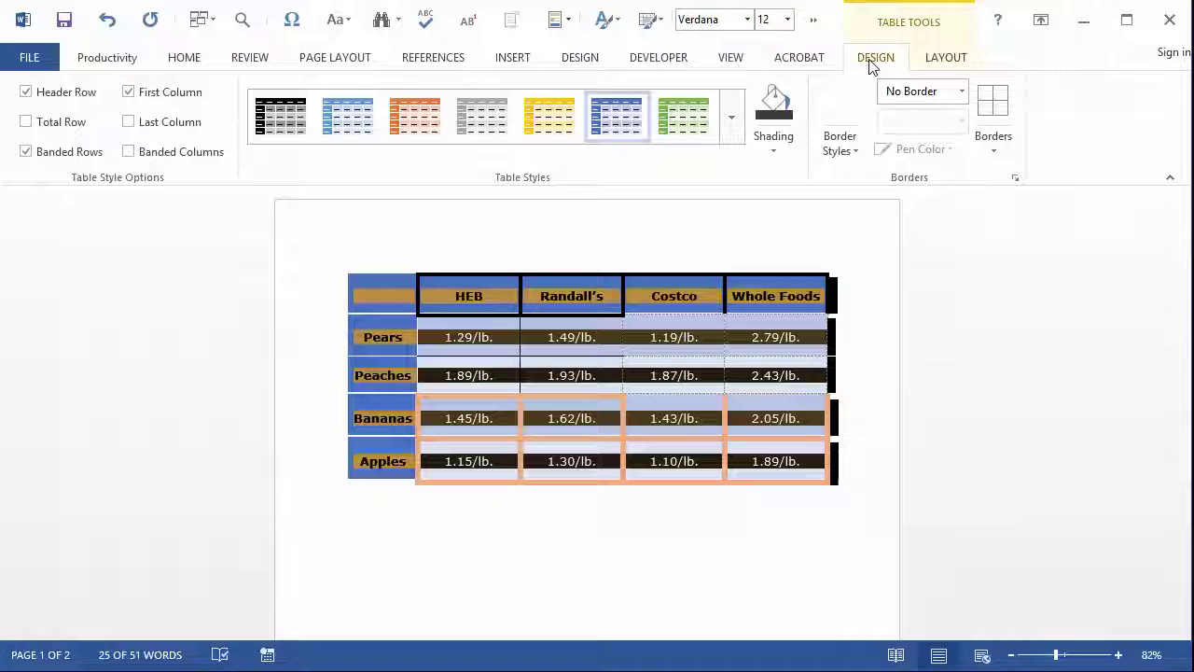
{"action": "left_click", "coordinate": [842, 150]}
{"action": "left_click", "coordinate": [804, 207]}
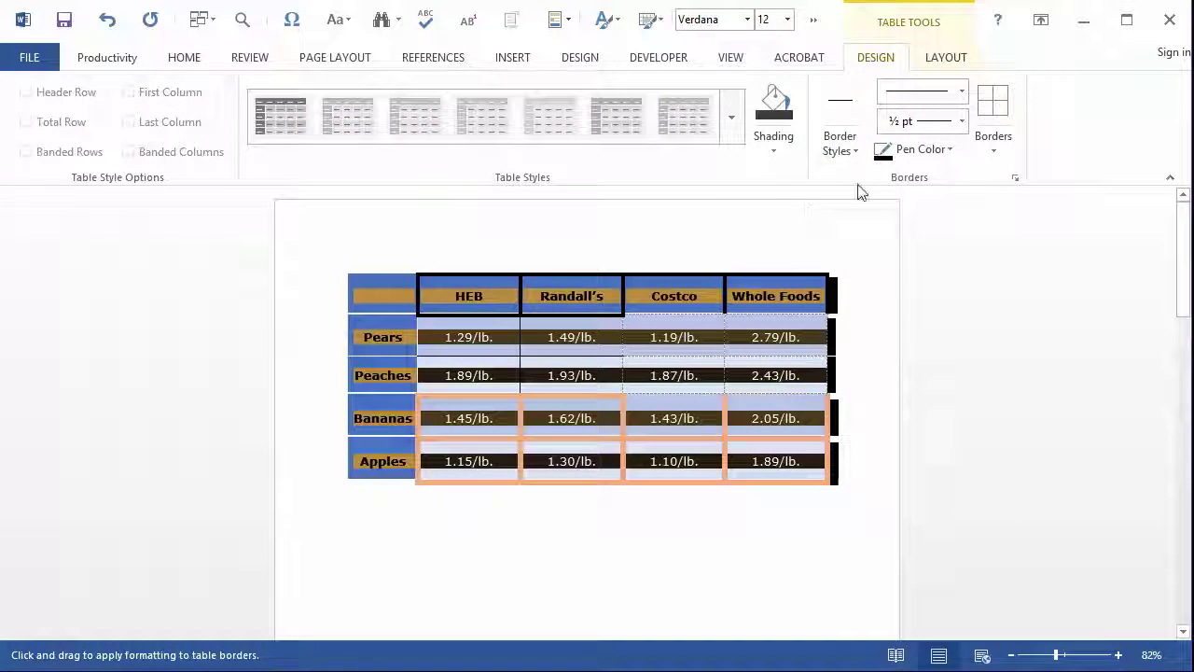
{"action": "left_click", "coordinate": [960, 121]}
{"action": "left_click", "coordinate": [927, 218]}
{"action": "left_click", "coordinate": [920, 149]}
{"action": "left_click", "coordinate": [878, 222]}
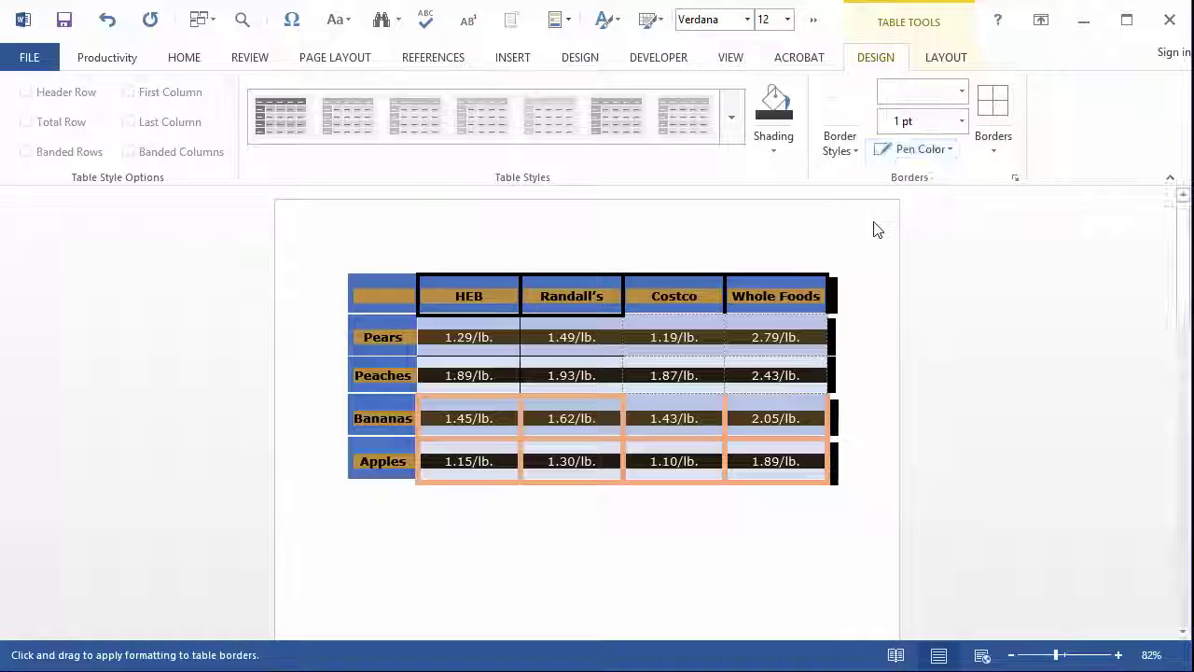
{"action": "left_click", "coordinate": [992, 117]}
{"action": "left_click", "coordinate": [554, 487]}
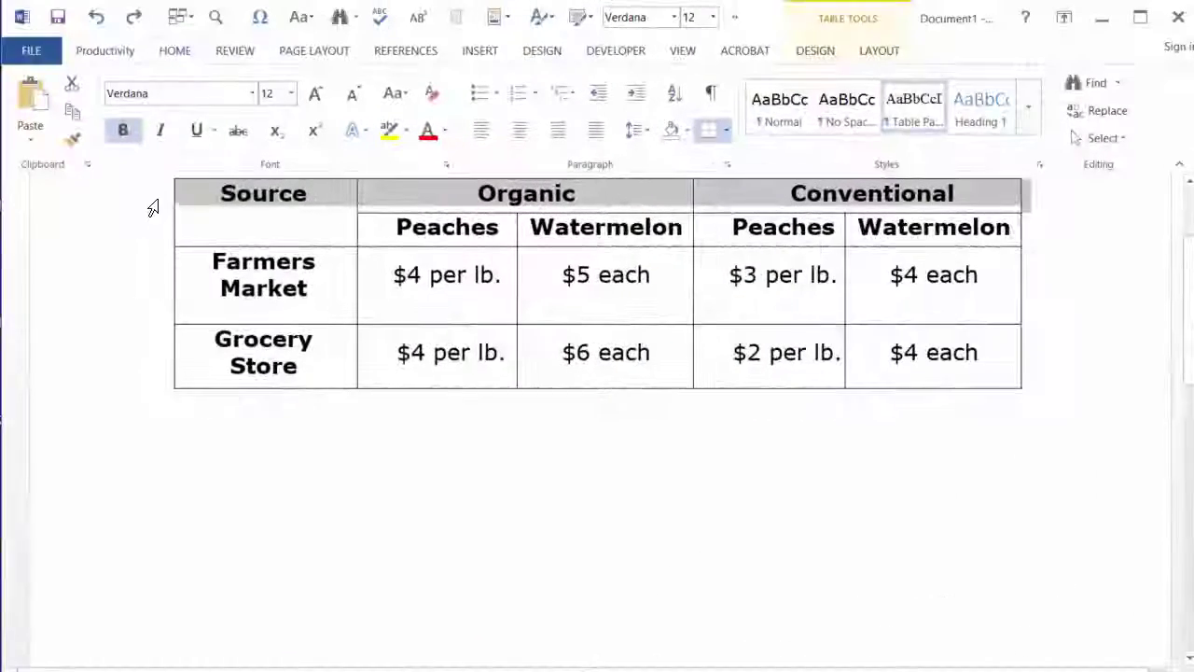
- Split the merged-header fruit table into separate Organic and Conventional tables, deleting the extra header row above the Conventional table's Source row
{"action": "left_click_drag", "start_coordinate": [152, 205], "coordinate": [152, 338]}
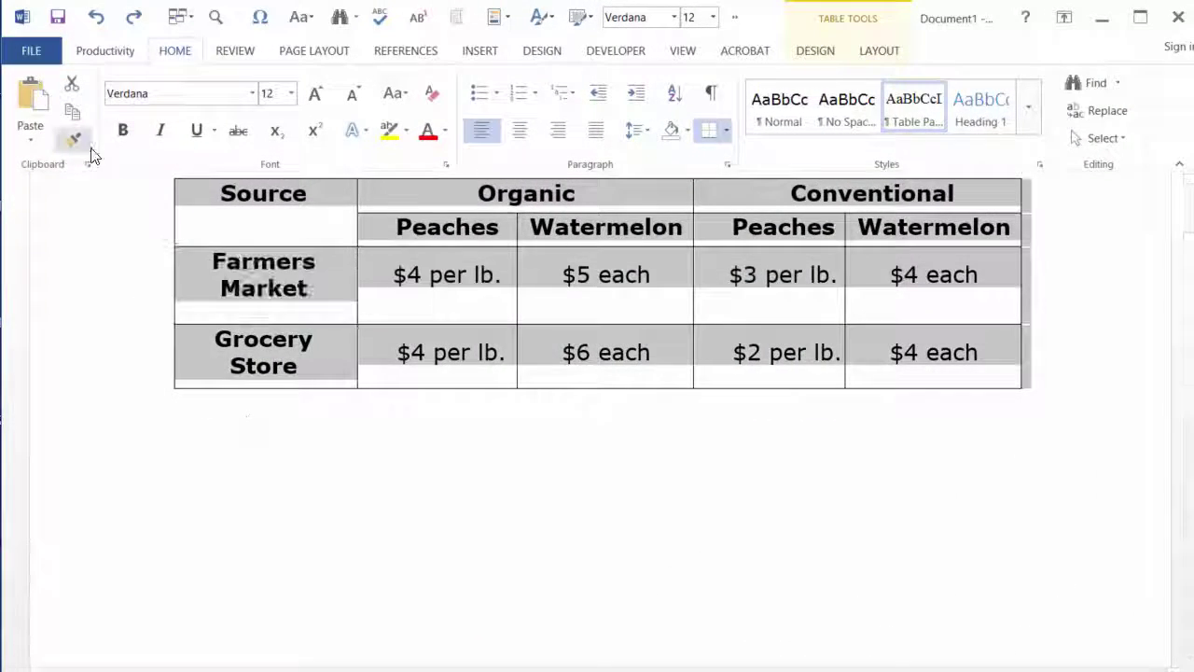
{"action": "left_click", "coordinate": [301, 563]}
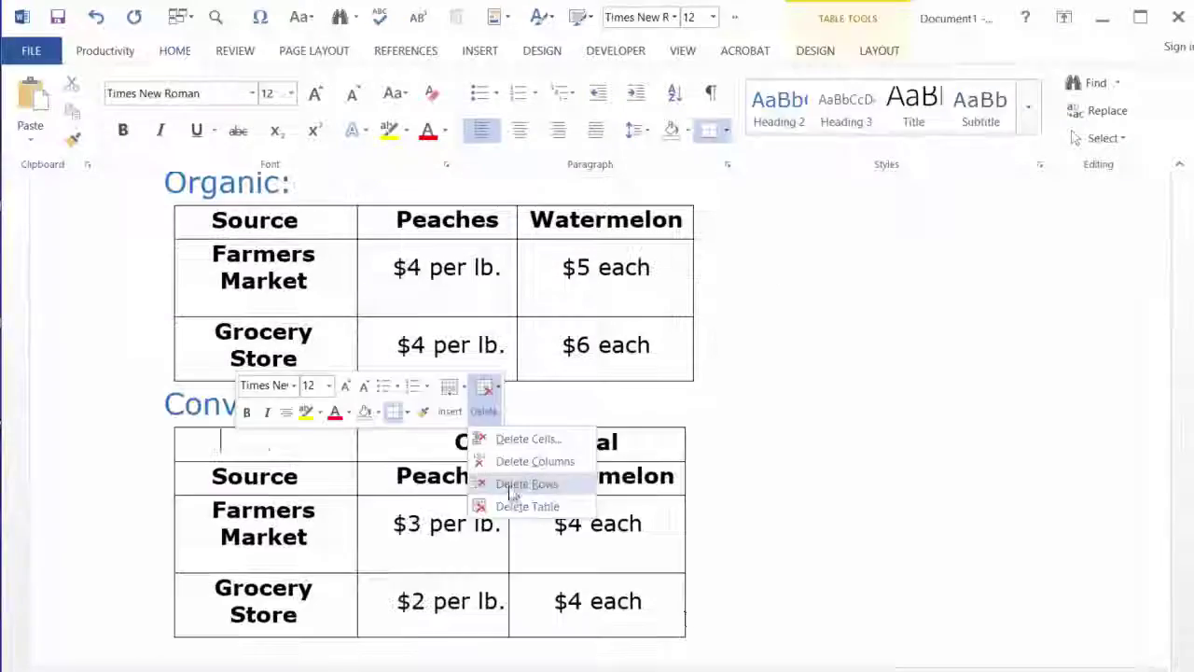
{"action": "left_click", "coordinate": [527, 482]}
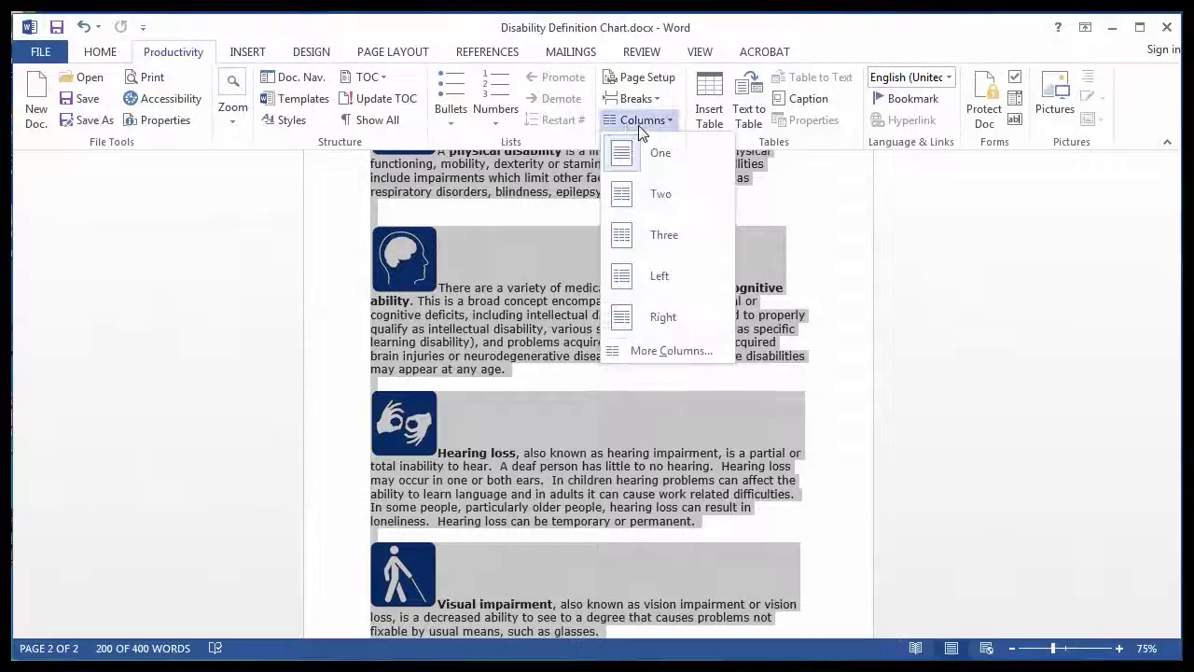
- Lay out the disability definitions in two columns, with a column break after the cognitive ability paragraph so Hearing loss starts the second column
{"action": "left_click", "coordinate": [658, 197]}
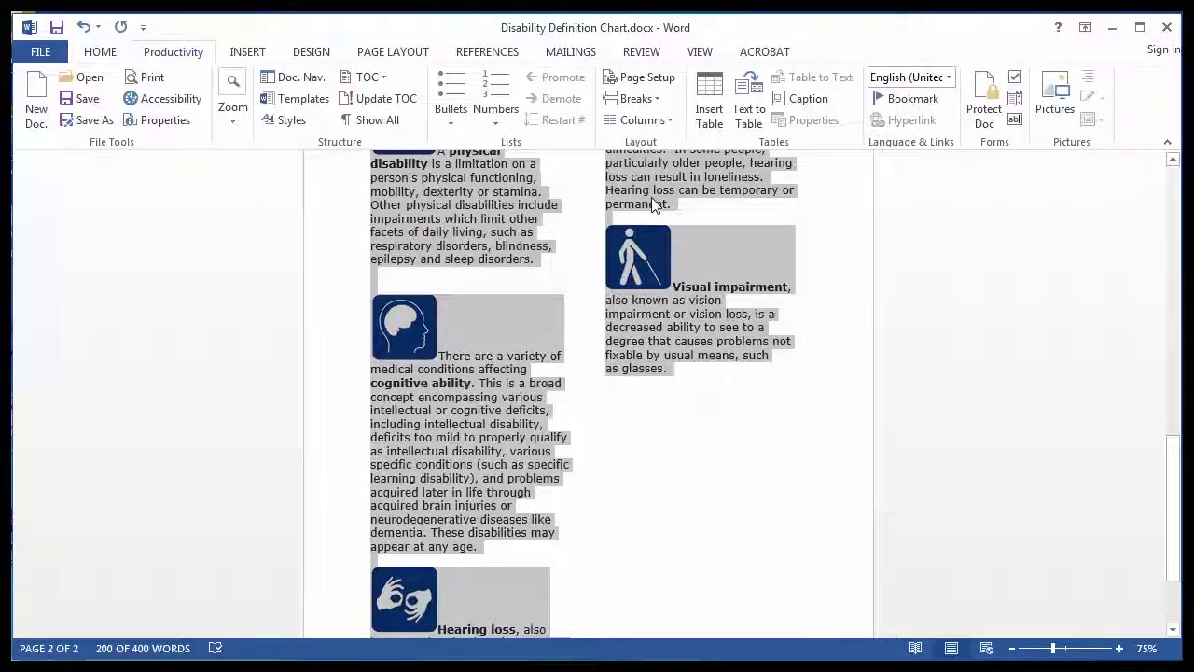
{"action": "left_click", "coordinate": [478, 550]}
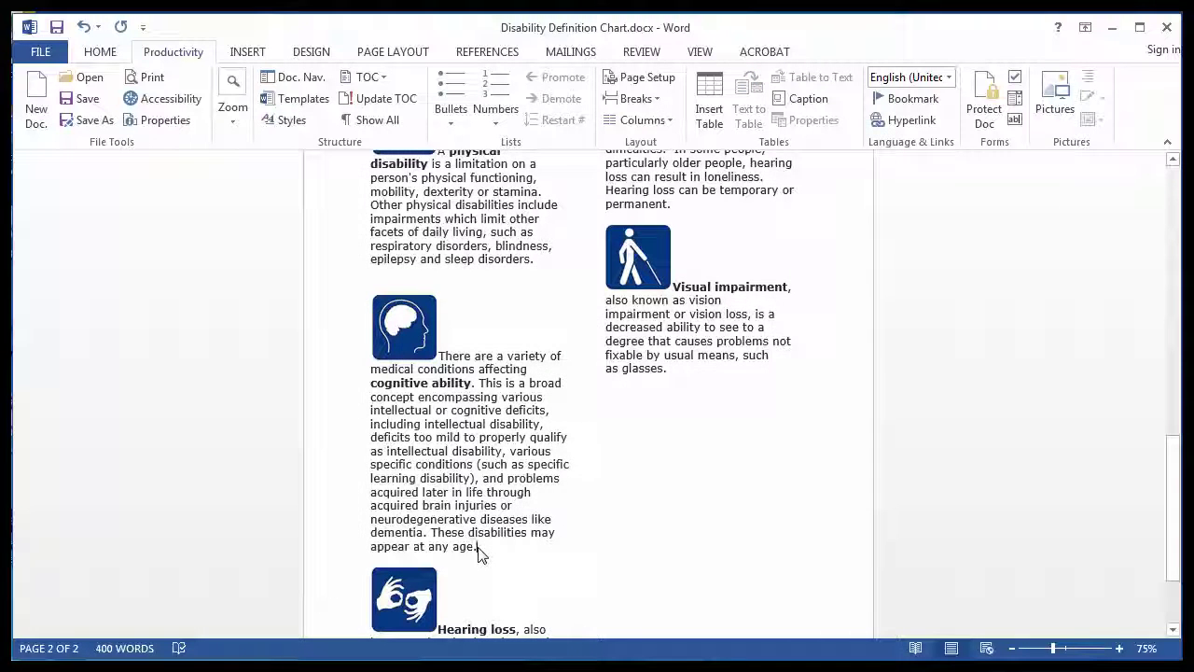
{"action": "left_click", "coordinate": [636, 98]}
{"action": "left_click", "coordinate": [653, 148]}
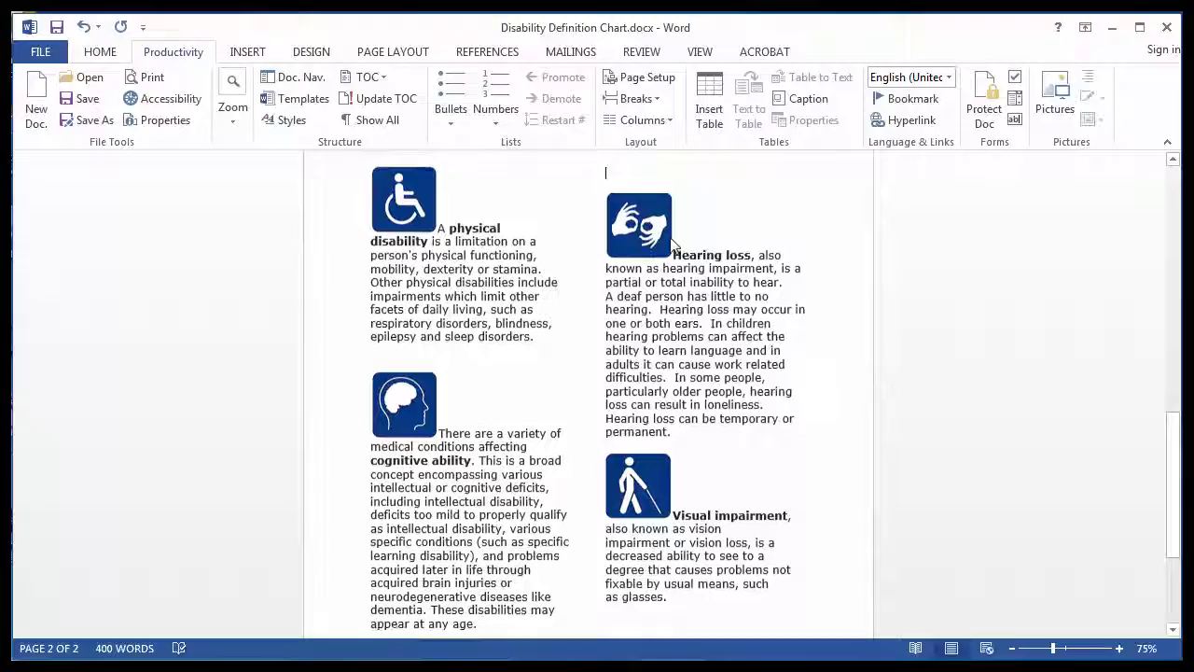
{"action": "key", "text": "Delete"}
{"action": "key", "text": "Delete"}
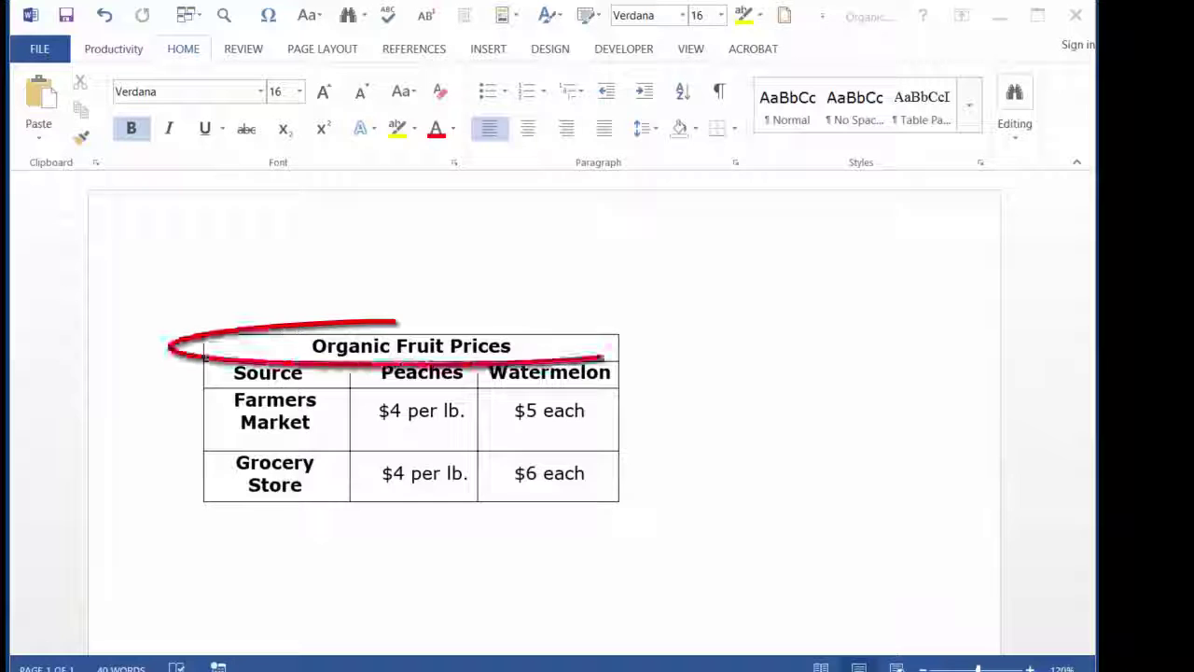
- Move the title "Organic Fruit Prices" out of the table's merged top row into a heading line above the table
{"action": "triple_click", "coordinate": [432, 347]}
{"action": "key", "text": "ctrl+c"}
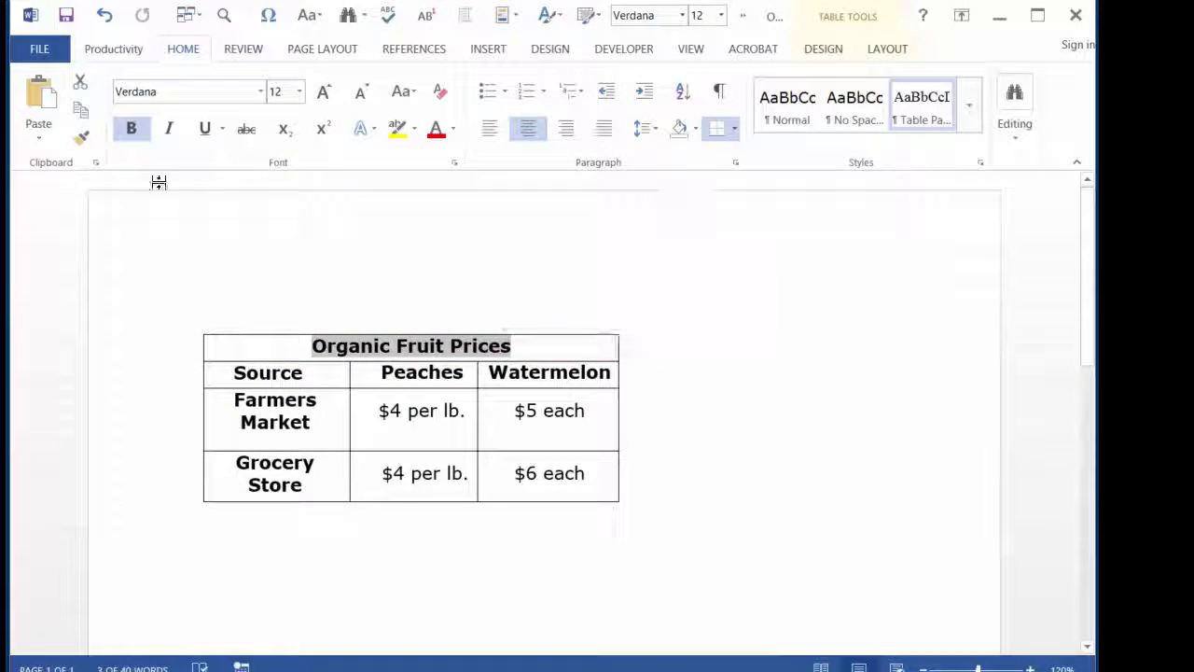
{"action": "key", "text": "Delete"}
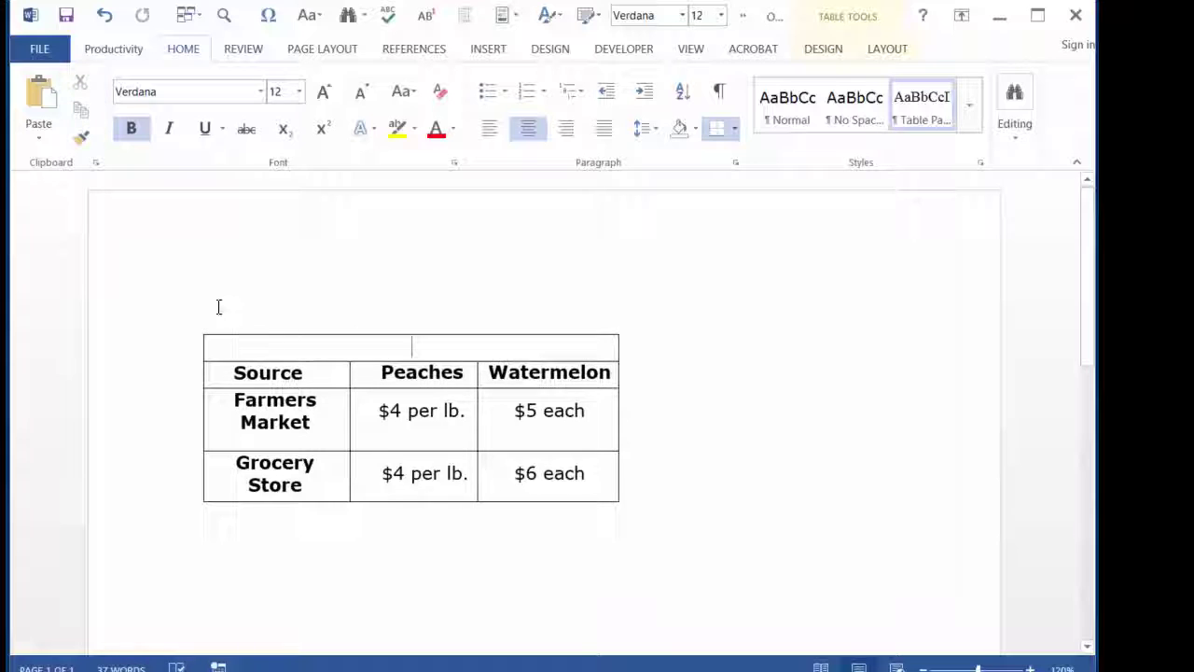
{"action": "key", "text": "Return"}
{"action": "left_click", "coordinate": [39, 96]}
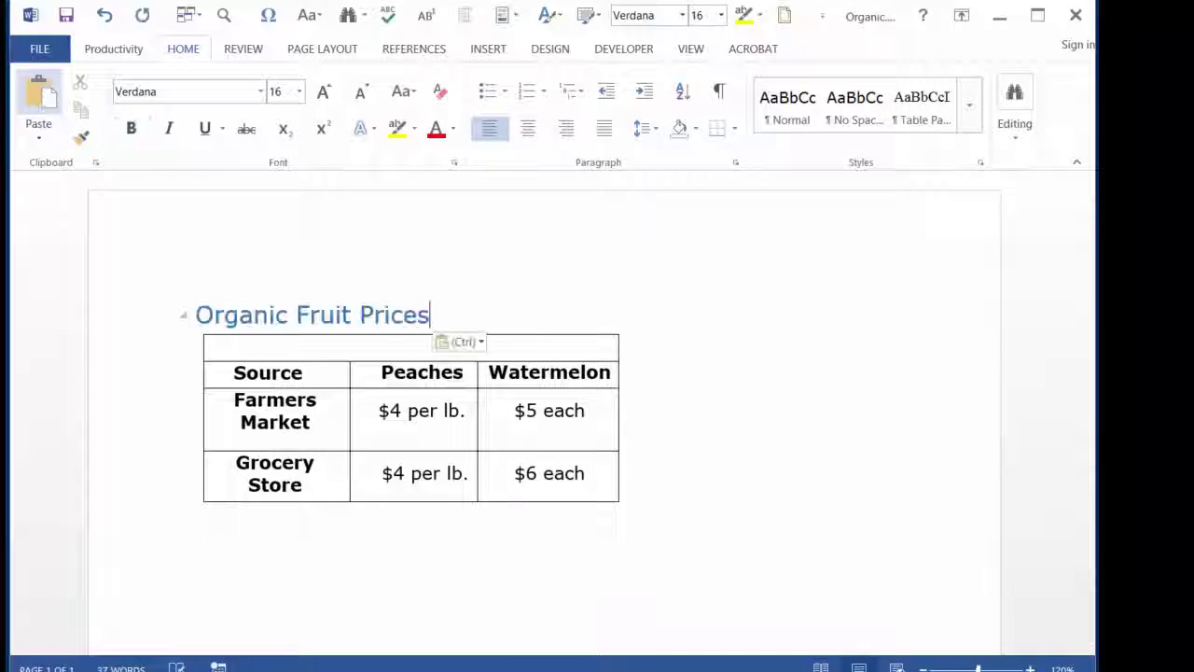
- Delete the empty merged row above the Source, Peaches and Watermelon headers
{"action": "key", "text": "ctrl+z"}
{"action": "key", "text": "ctrl+z"}
{"action": "key", "text": "ctrl+z"}
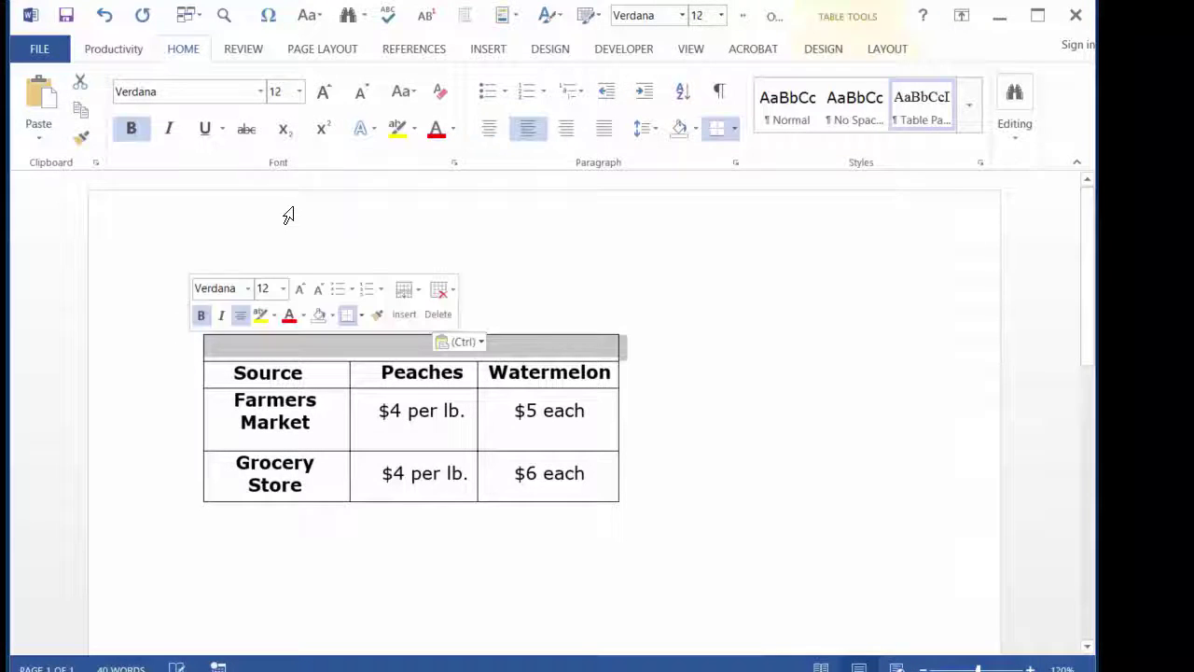
{"action": "left_click", "coordinate": [443, 291]}
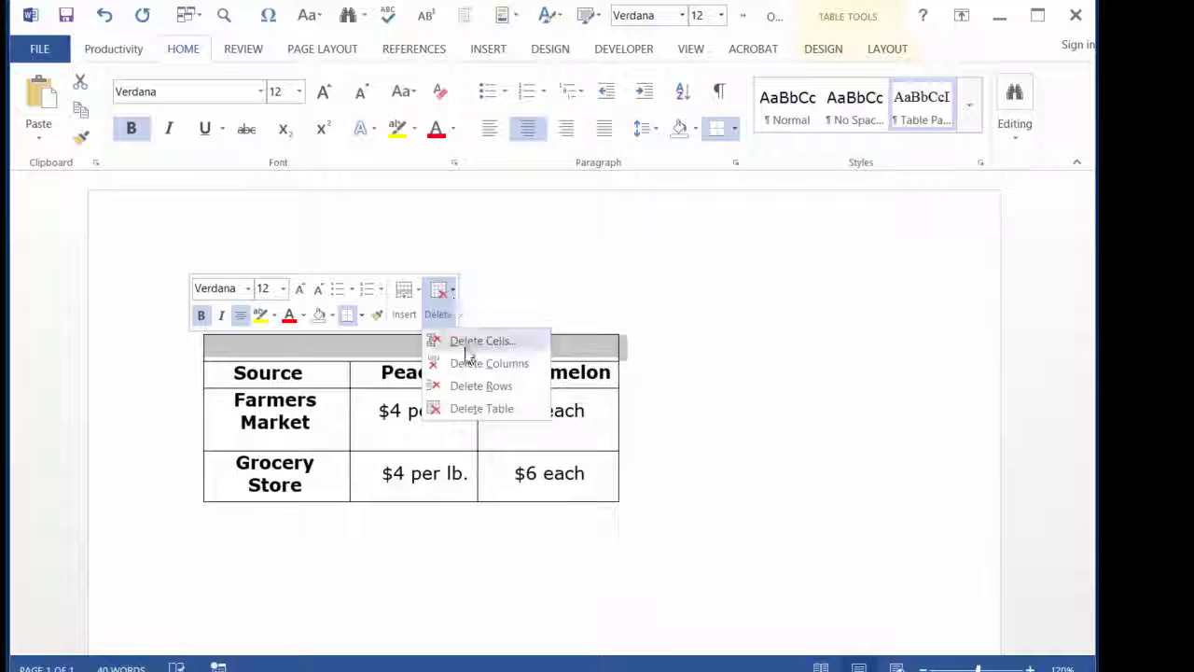
{"action": "left_click", "coordinate": [481, 386]}
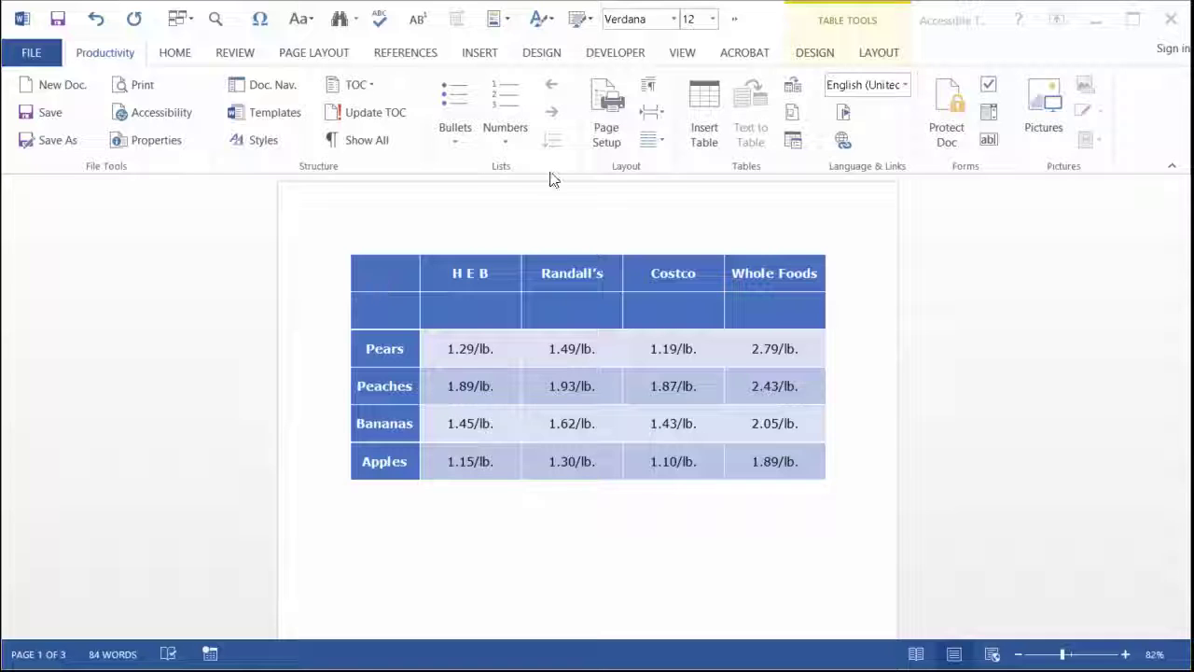
- Examine the table's reading order cell by cell from H E B across the header and the blank row to Pears
{"action": "key", "text": "Tab"}
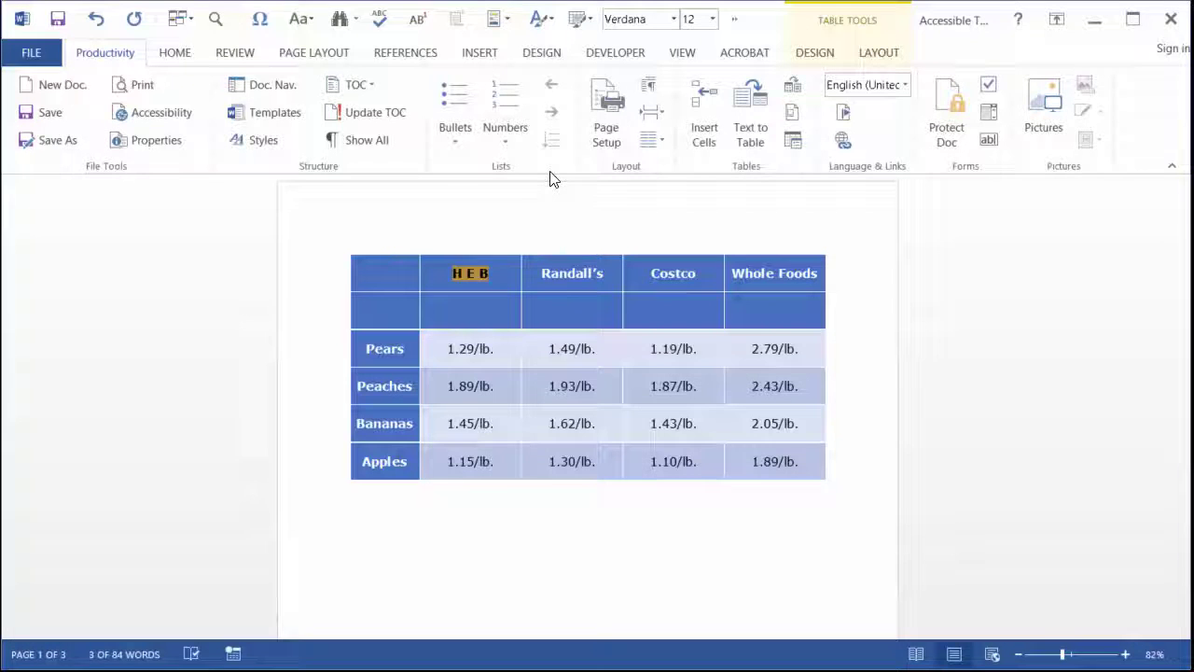
{"action": "key", "text": "Tab"}
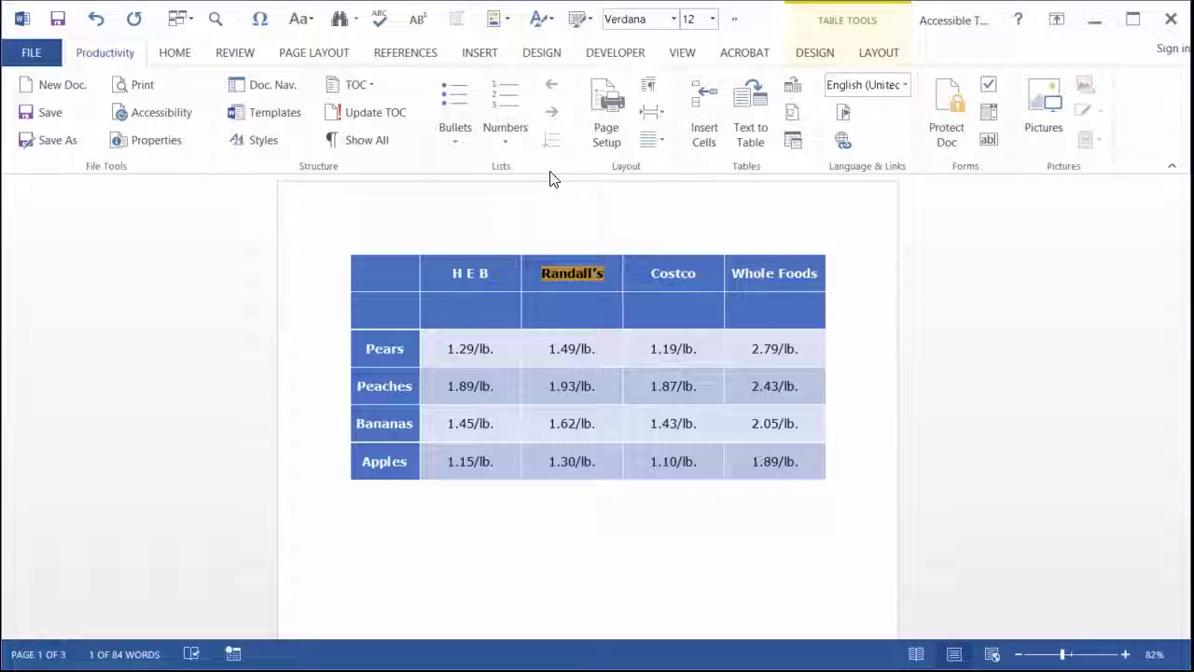
{"action": "key", "text": "Tab"}
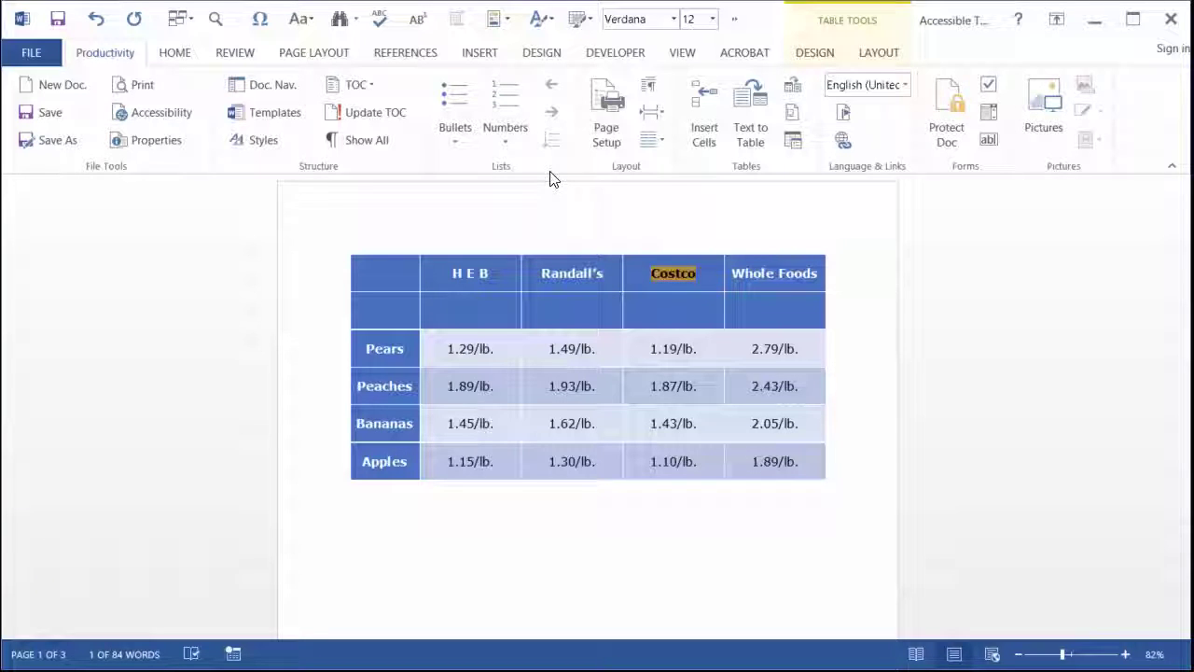
{"action": "key", "text": "Tab"}
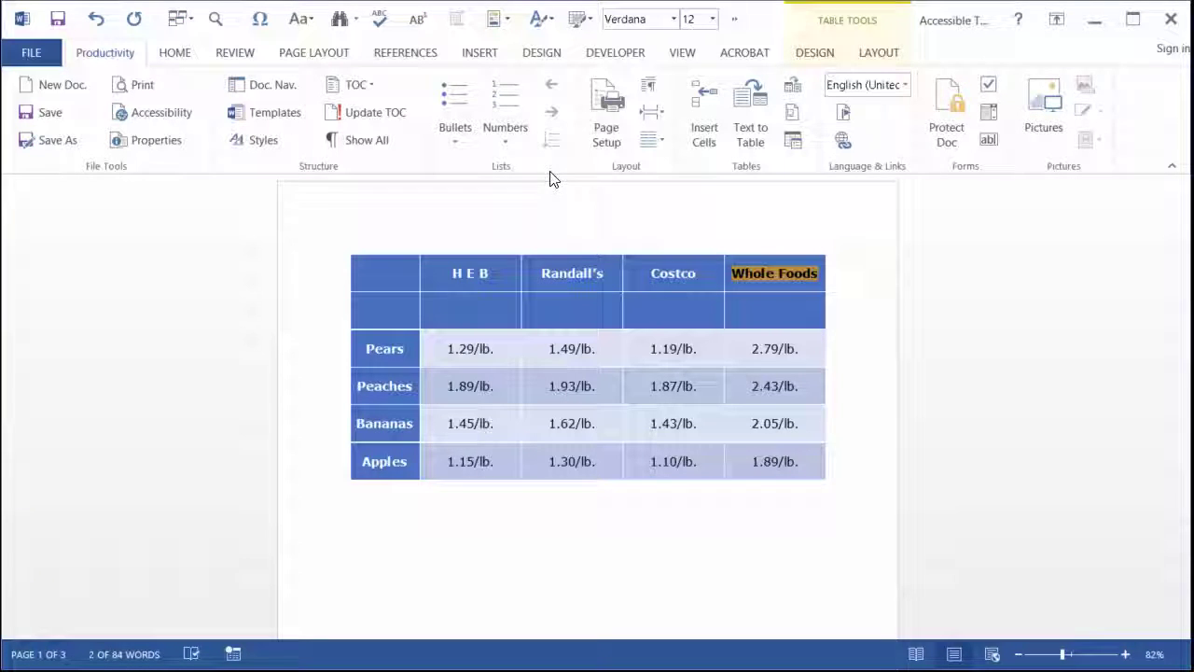
{"action": "key", "text": "Tab"}
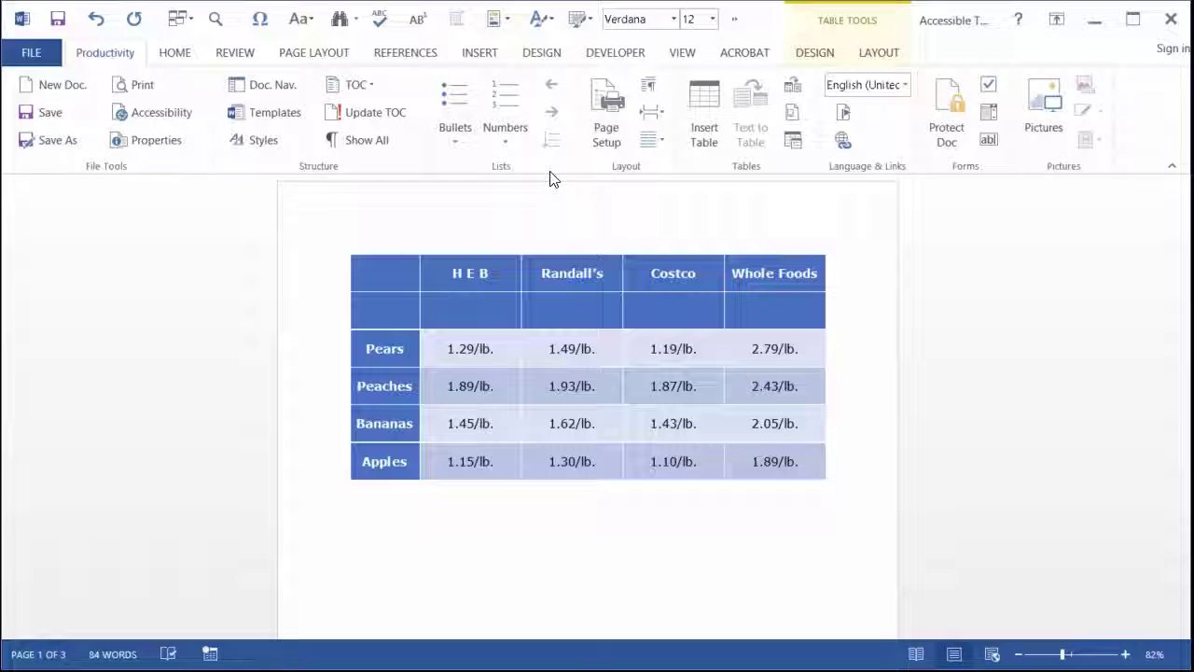
{"action": "key", "text": "Tab"}
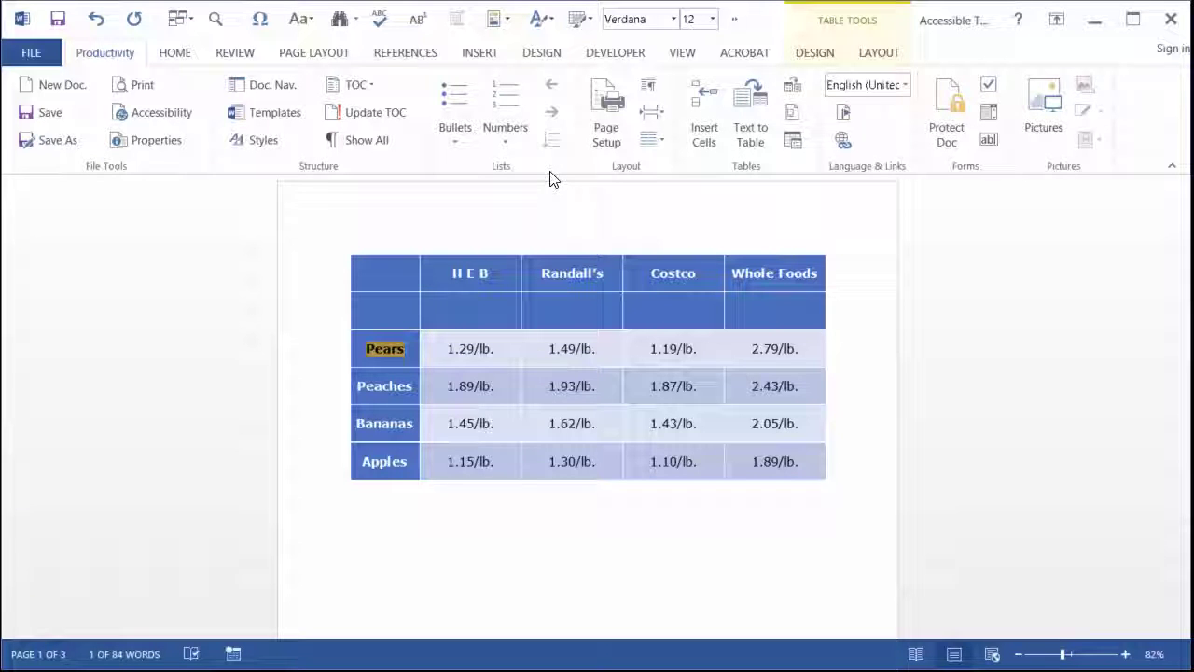
- Delete the blank spacer row between the store header row and the Pears row
{"action": "left_click", "coordinate": [334, 315]}
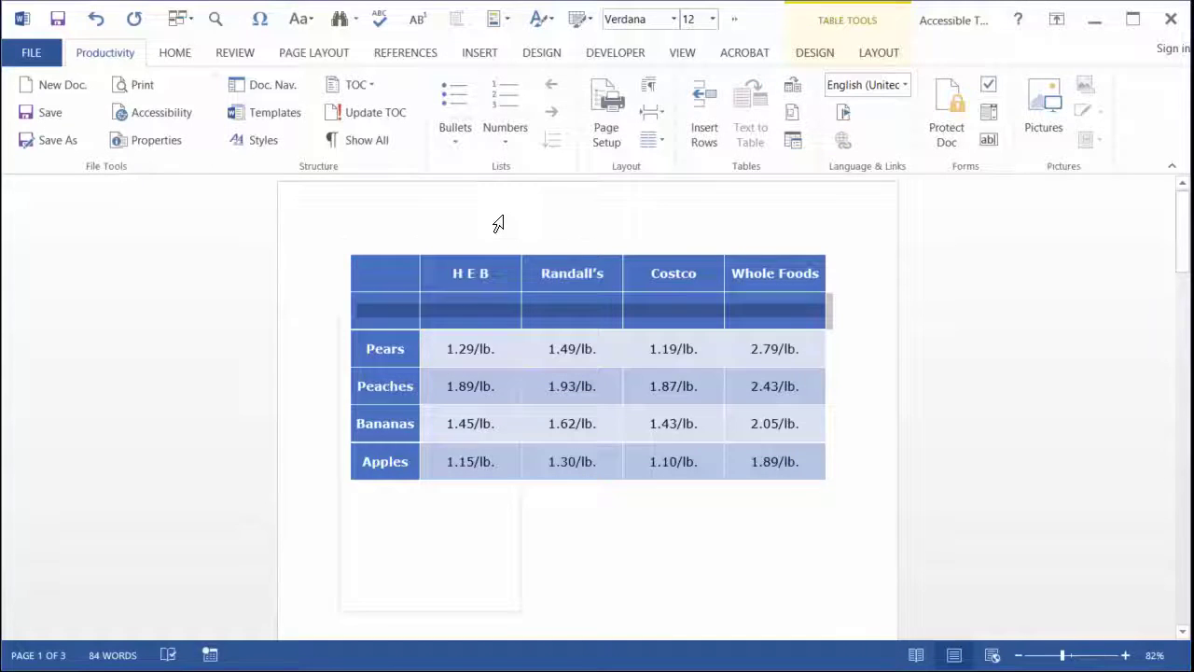
{"action": "key", "text": "shift+F10"}
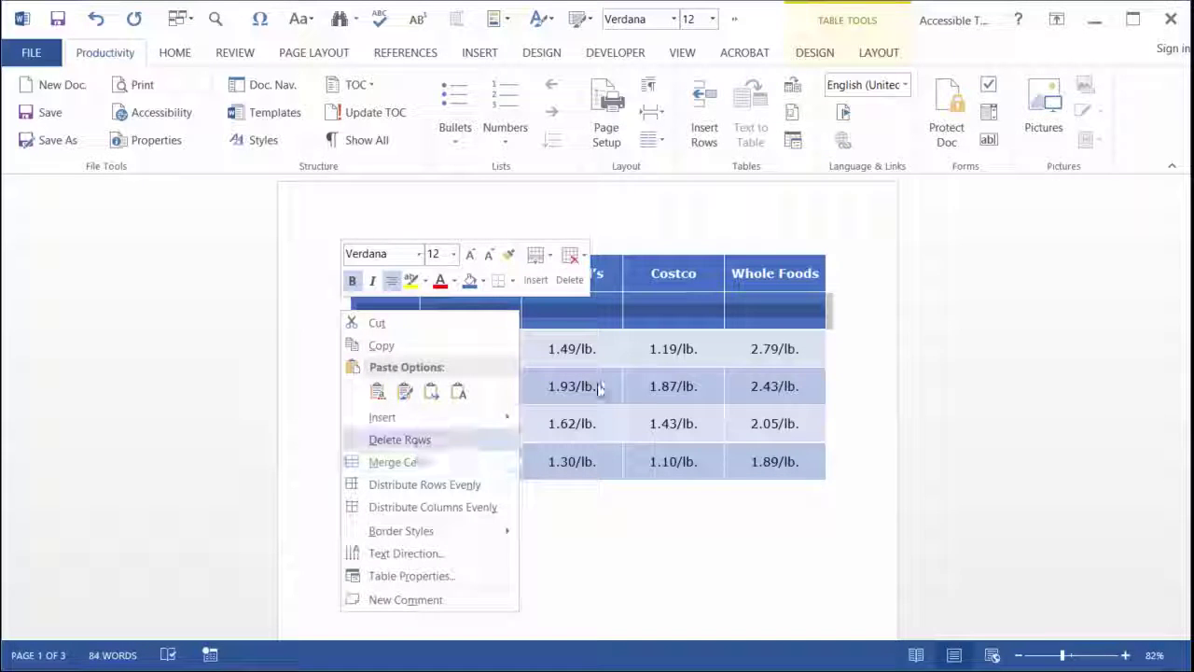
{"action": "key", "text": "Return"}
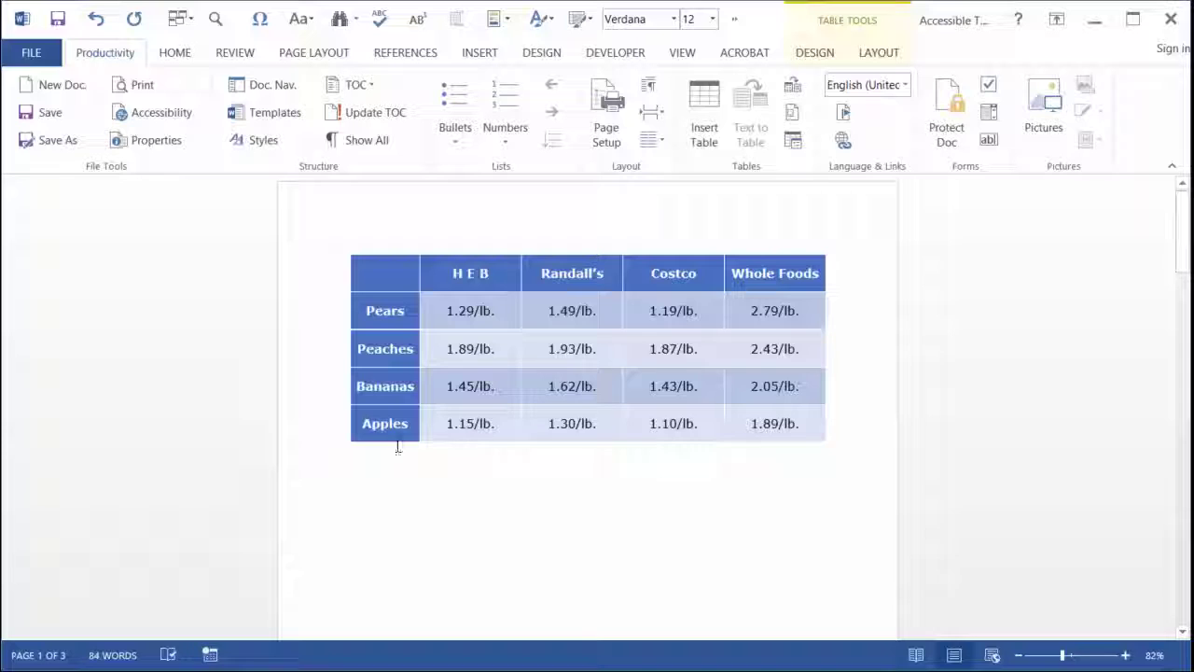
- Set the store header row's specified height to 1" in the table properties
{"action": "left_click", "coordinate": [332, 279]}
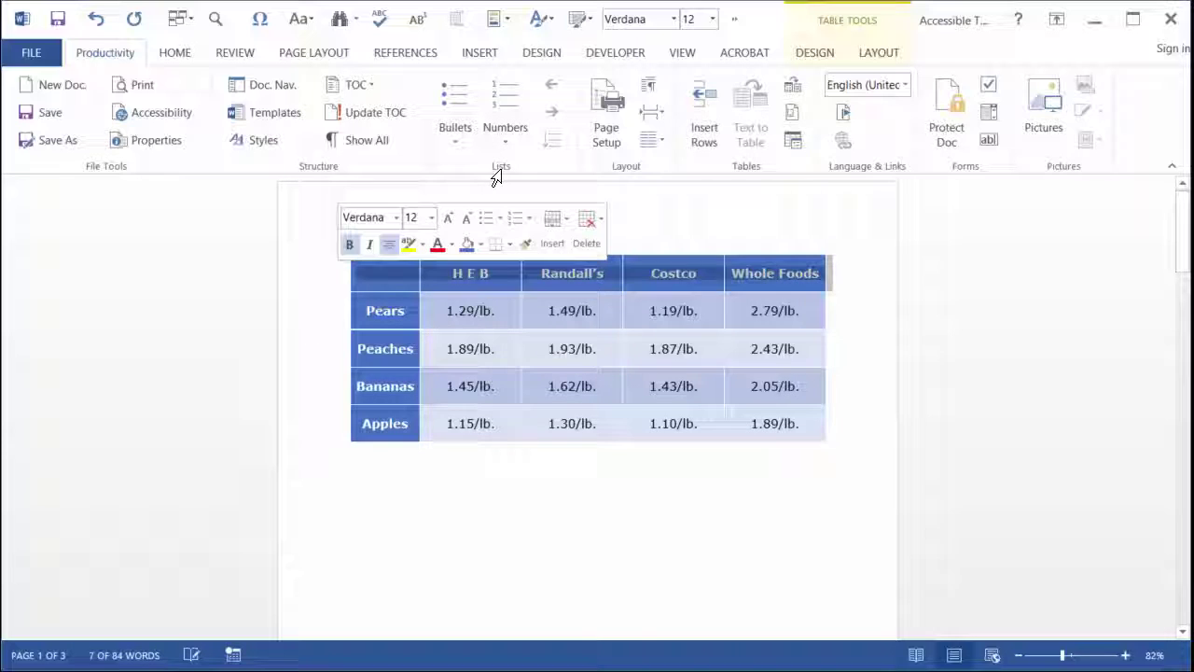
{"action": "key", "text": "shift+F10"}
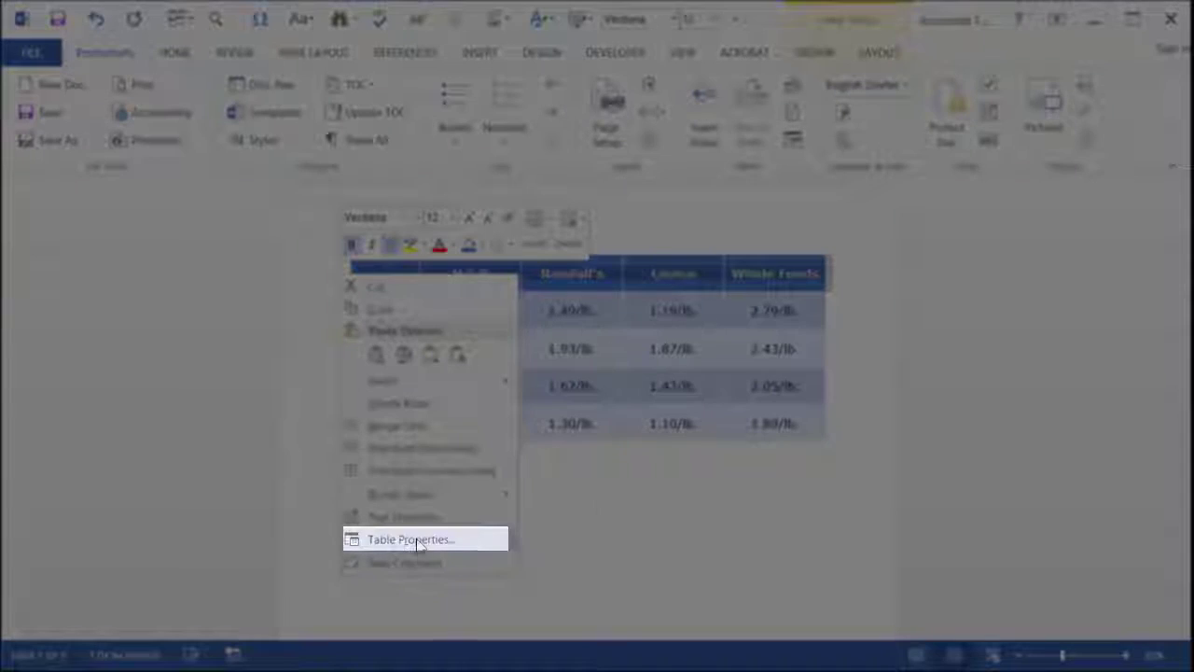
{"action": "left_click", "coordinate": [413, 540]}
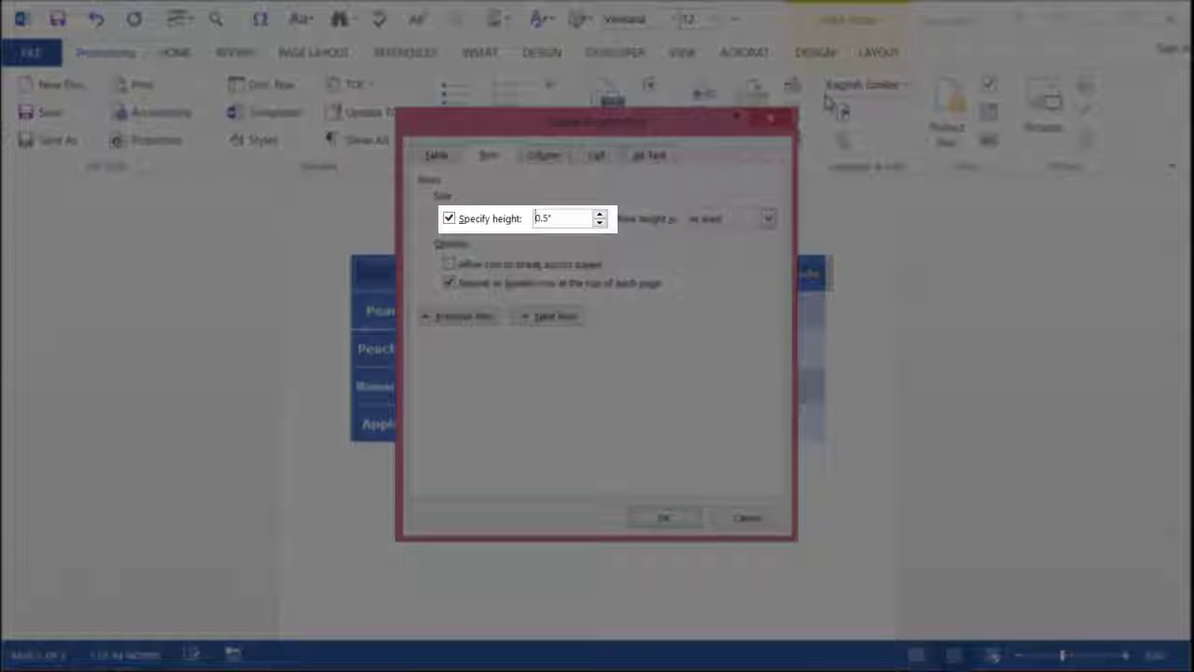
{"action": "key", "text": "Delete"}
{"action": "key", "text": "Delete"}
{"action": "key", "text": "Delete"}
{"action": "type", "text": "1"}
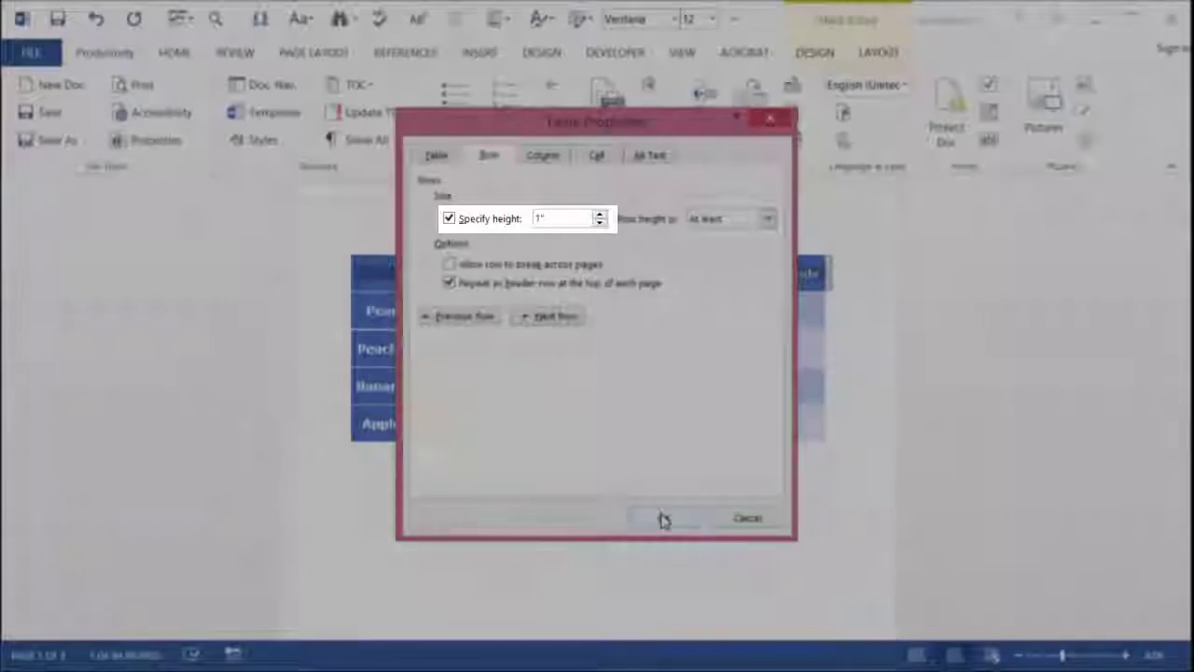
{"action": "left_click", "coordinate": [661, 517]}
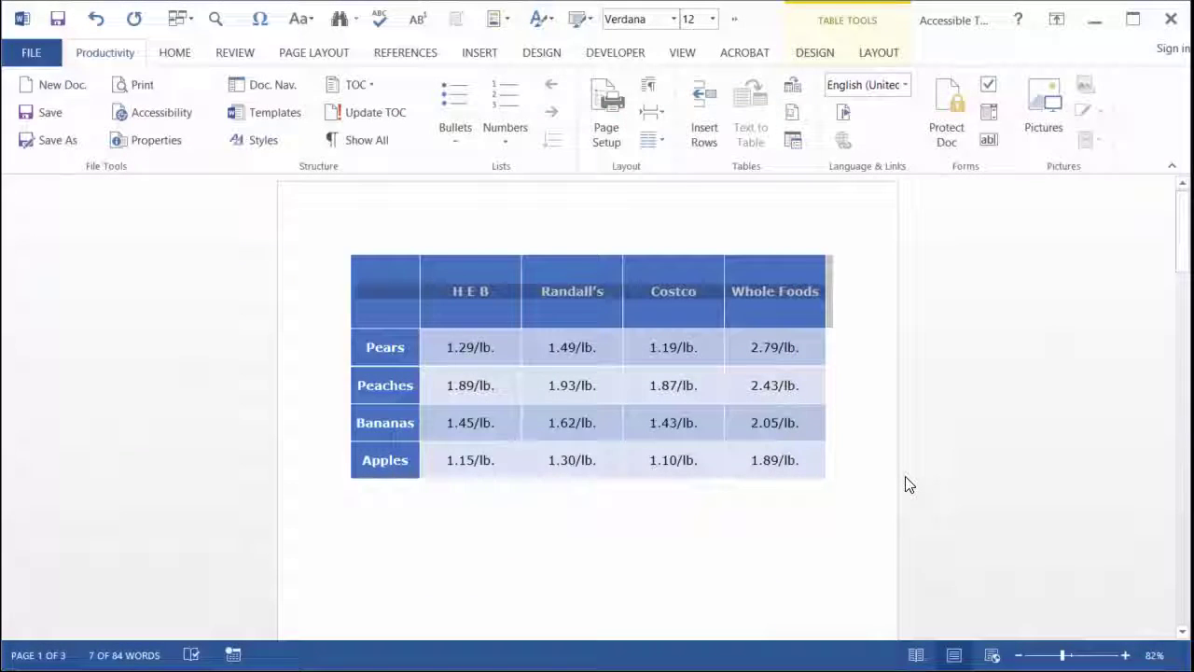
{"action": "left_click", "coordinate": [906, 477]}
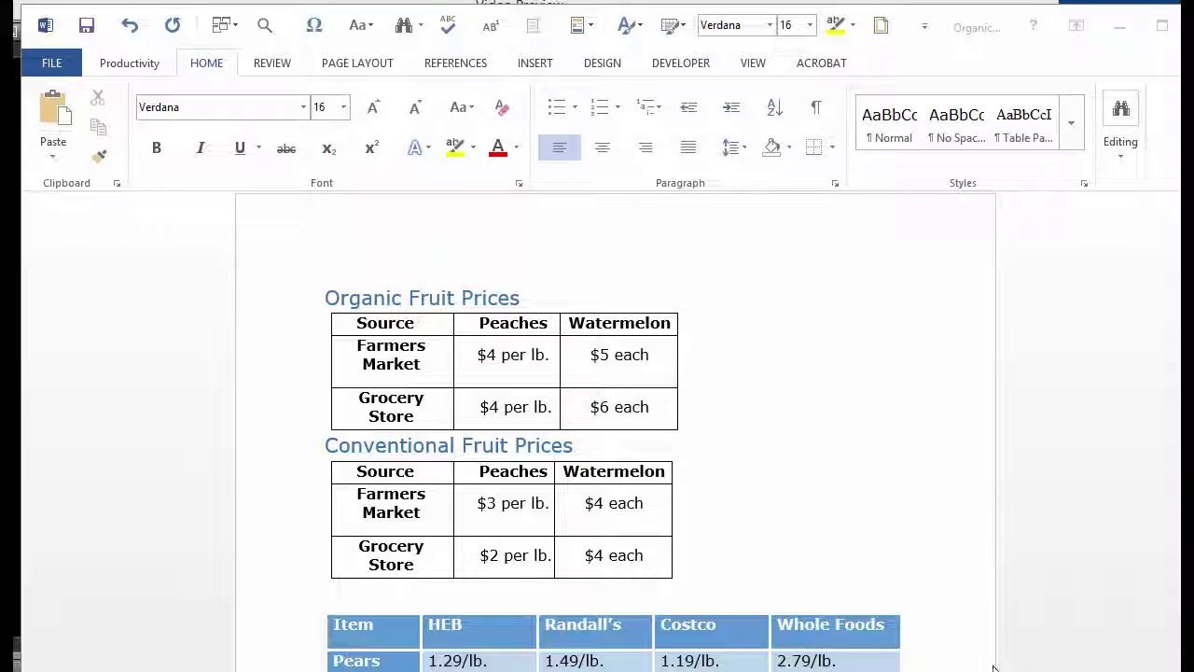
- Convert the fruit price document to an Adobe PDF named Organic.pdf
{"action": "left_click", "coordinate": [817, 71]}
{"action": "left_click", "coordinate": [817, 67]}
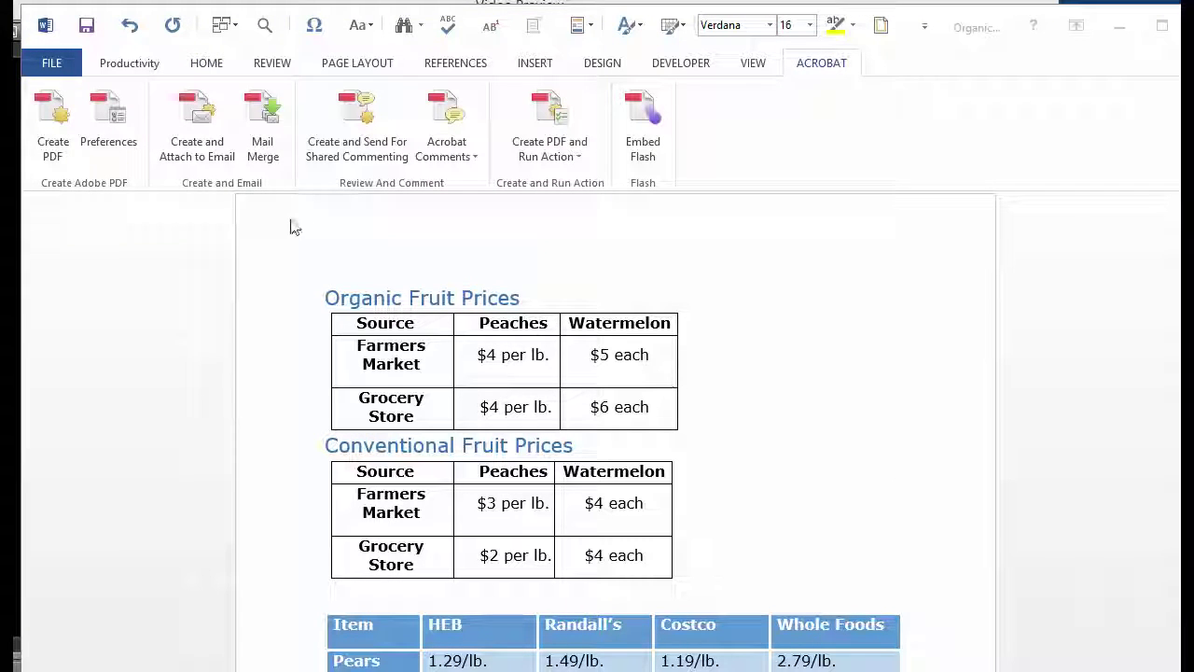
{"action": "left_click", "coordinate": [54, 126]}
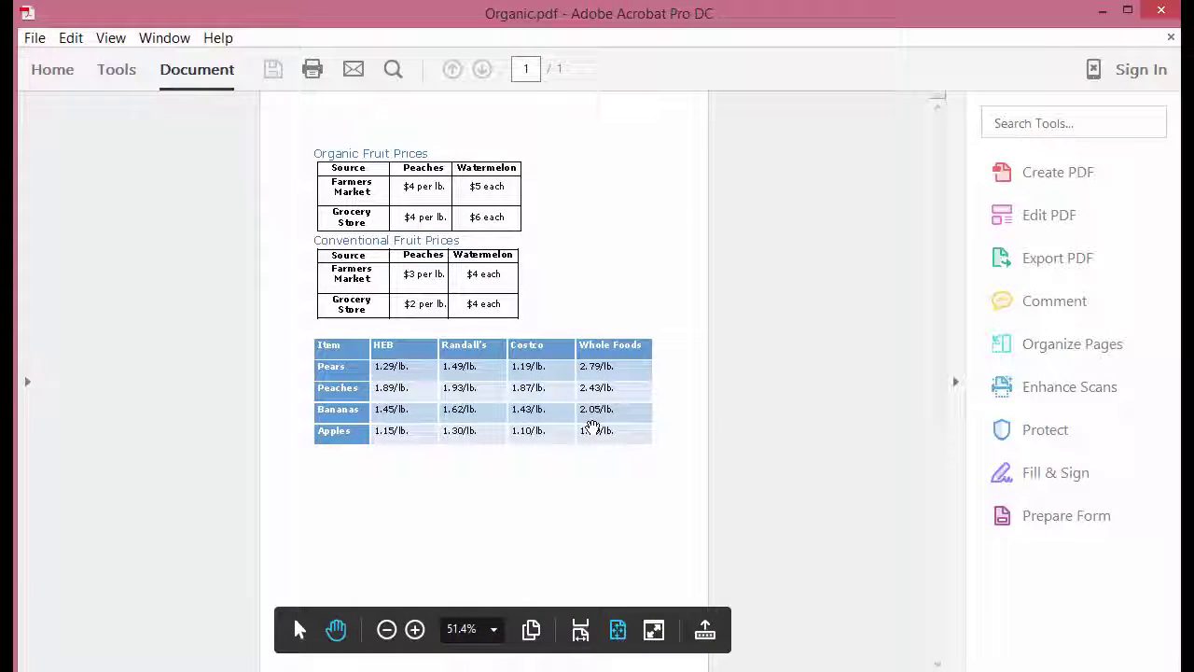
- In Adobe Acrobat Pro DC, show the PDF's tags and expand the tree down to the first table's first row to examine its structure
{"action": "left_click", "coordinate": [110, 37]}
{"action": "left_click", "coordinate": [25, 445]}
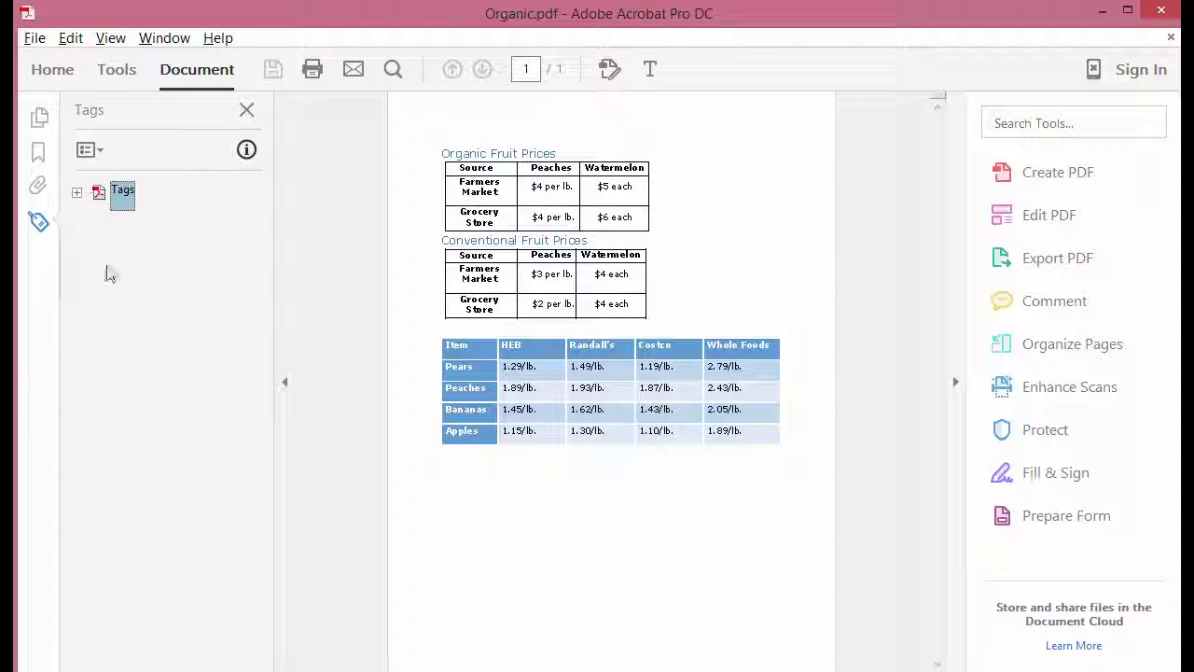
{"action": "left_click", "coordinate": [77, 193]}
{"action": "left_click", "coordinate": [91, 227]}
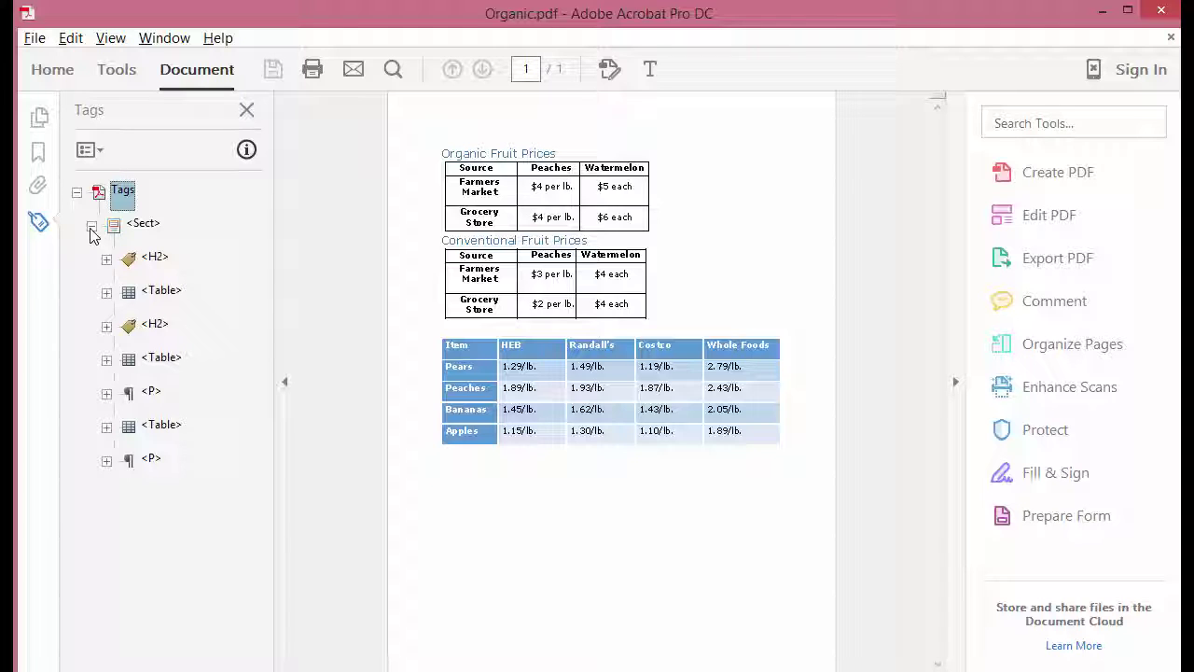
{"action": "left_click", "coordinate": [106, 292]}
{"action": "left_click", "coordinate": [121, 326]}
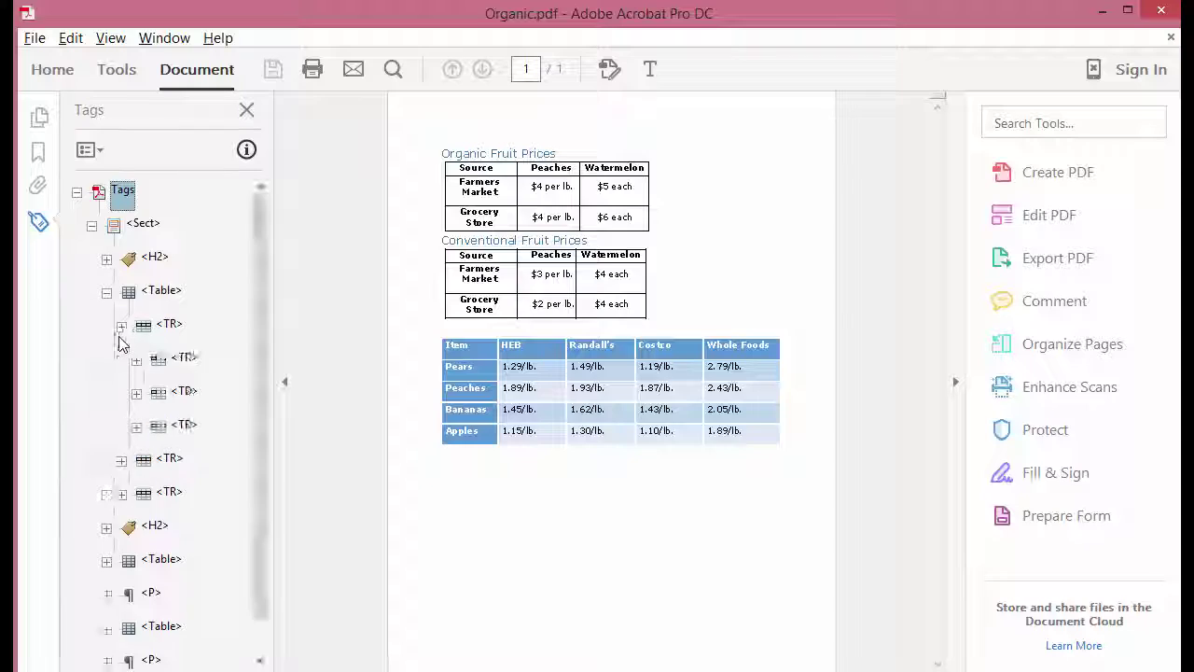